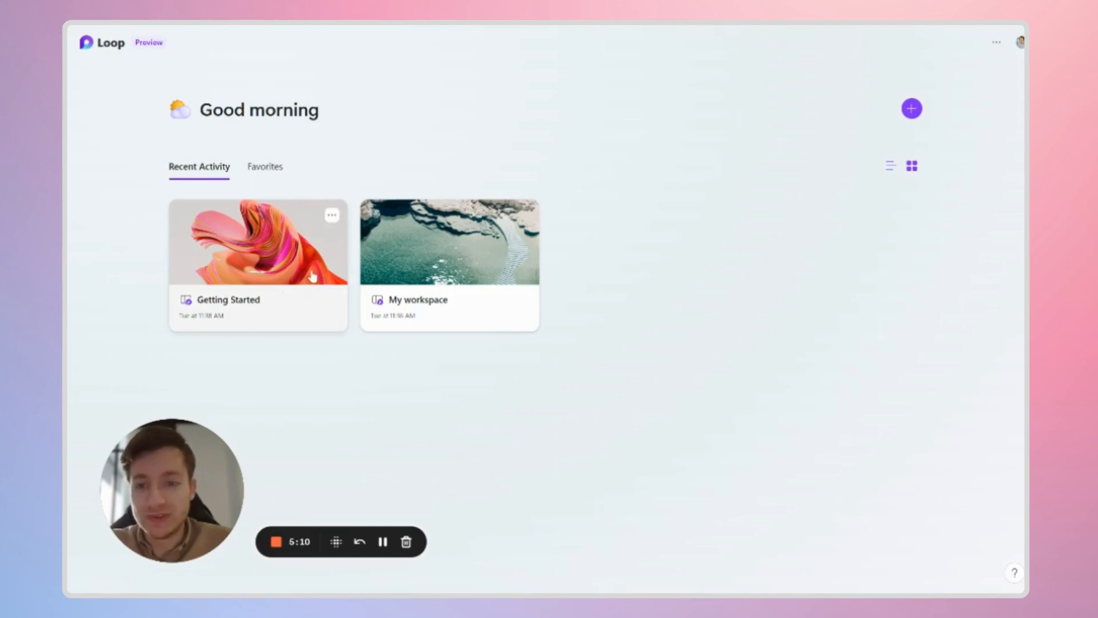
Step: Show the options available for the Getting Started workspace and check the Favorites list before returning to recent activity
click(332, 216)
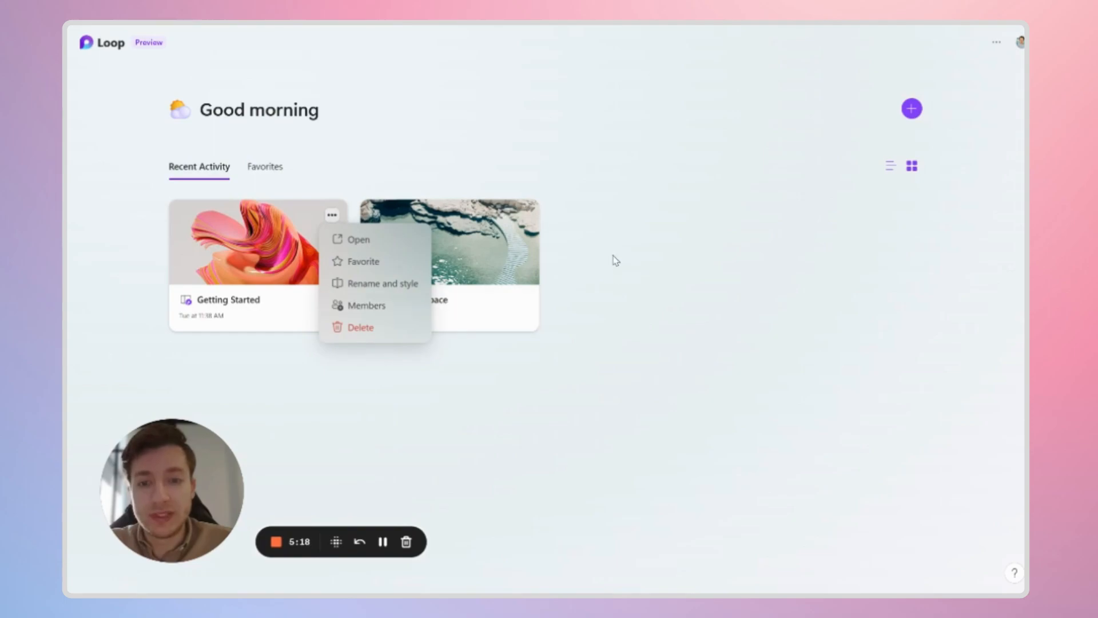
click(273, 170)
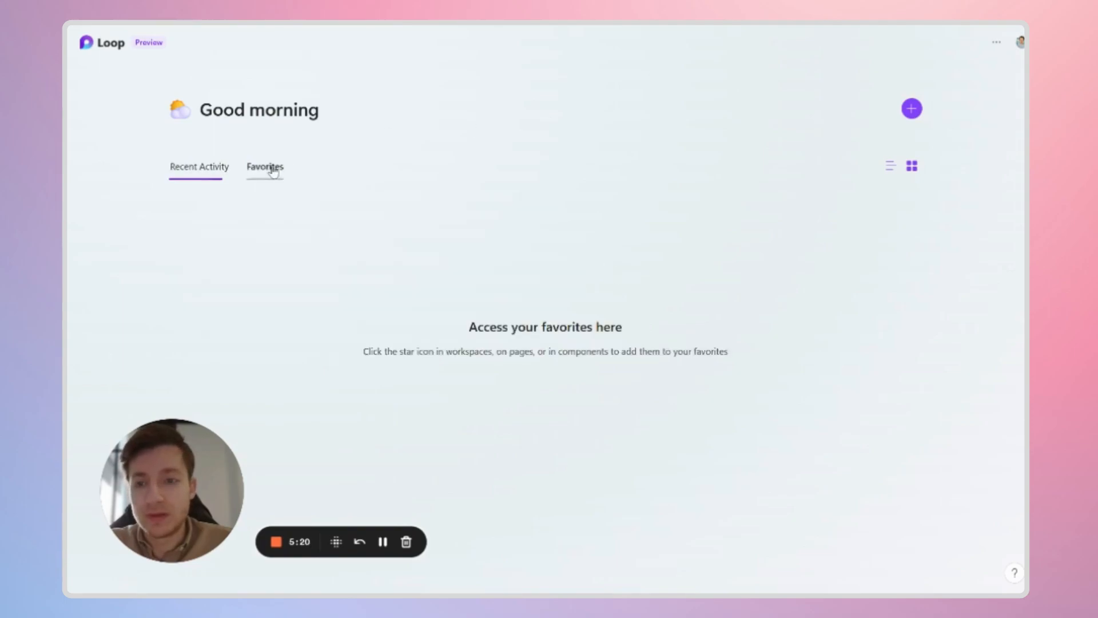
click(207, 173)
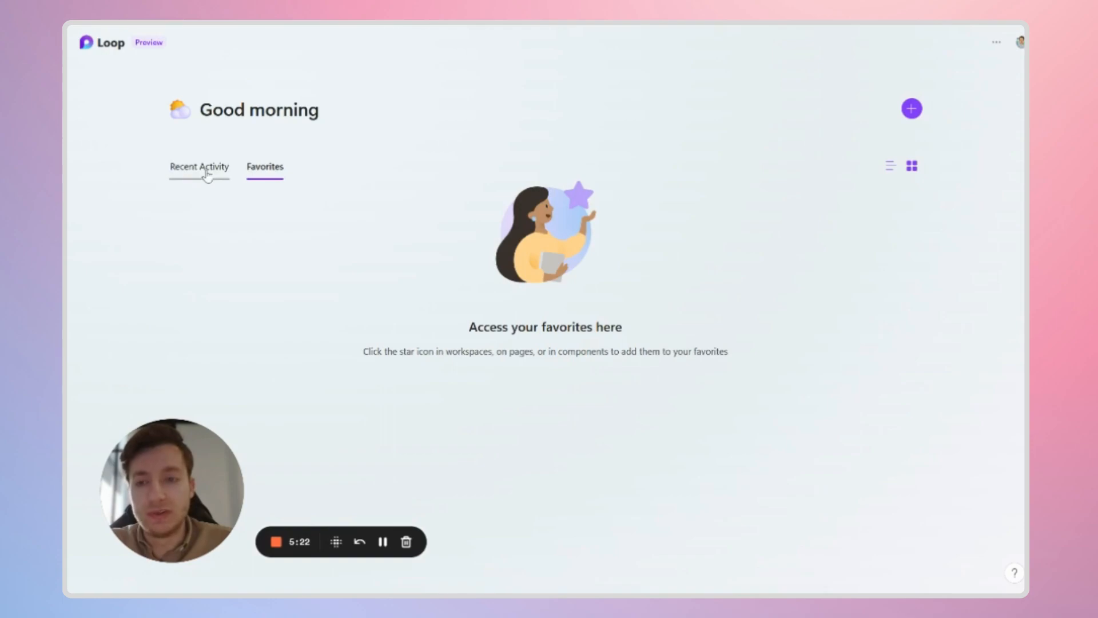
Step: Create a new workspace titled "Découverte Loop" with a grinning smiley emoji as its icon
click(911, 109)
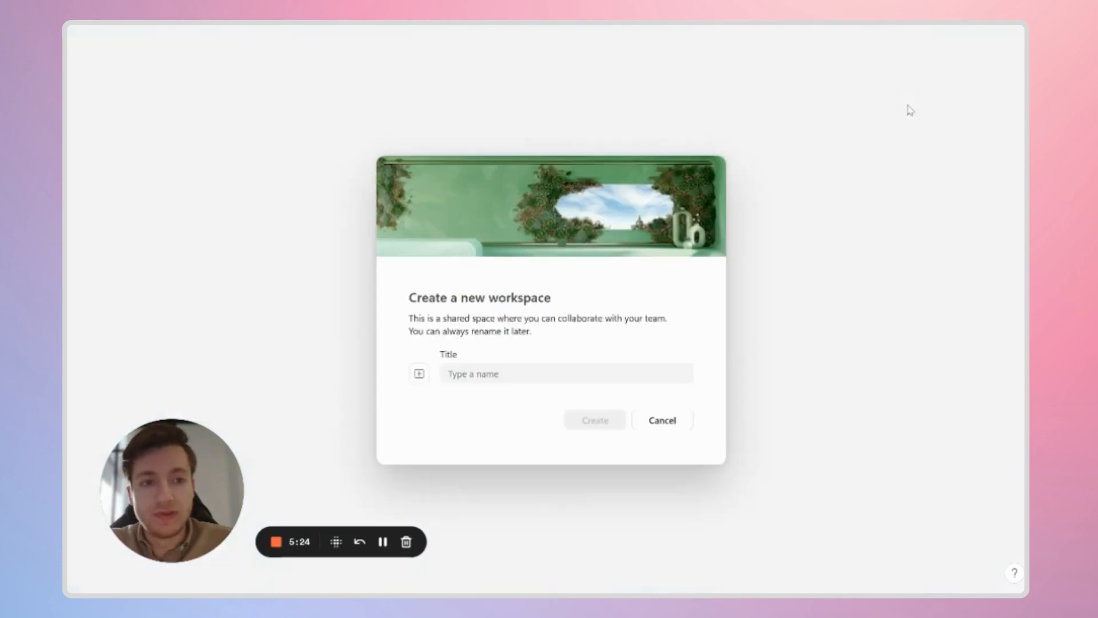
click(544, 374)
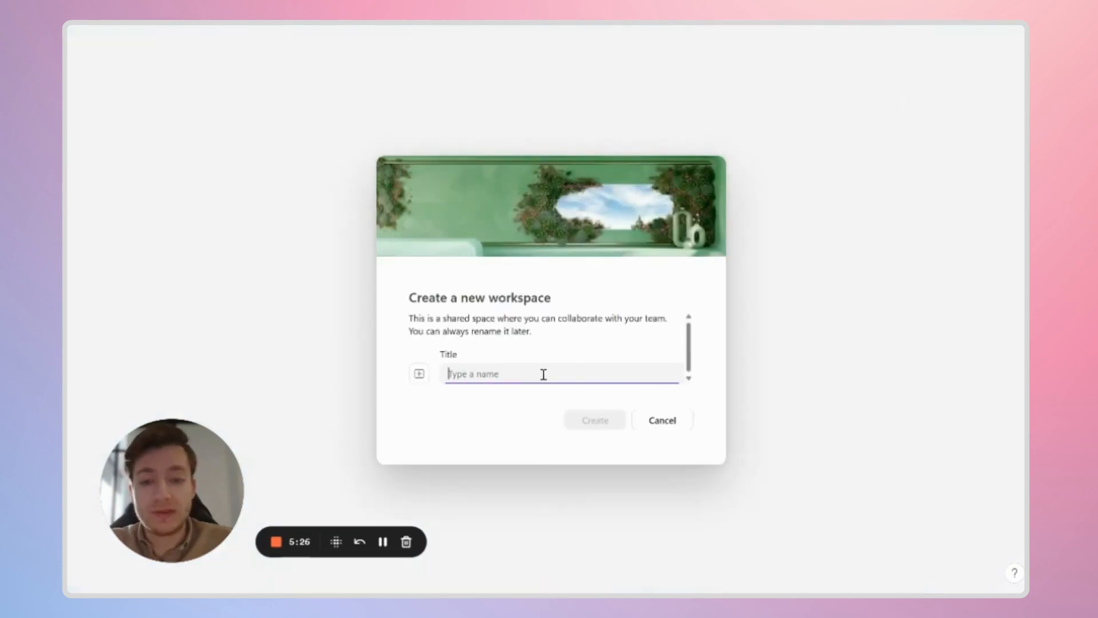
click(419, 374)
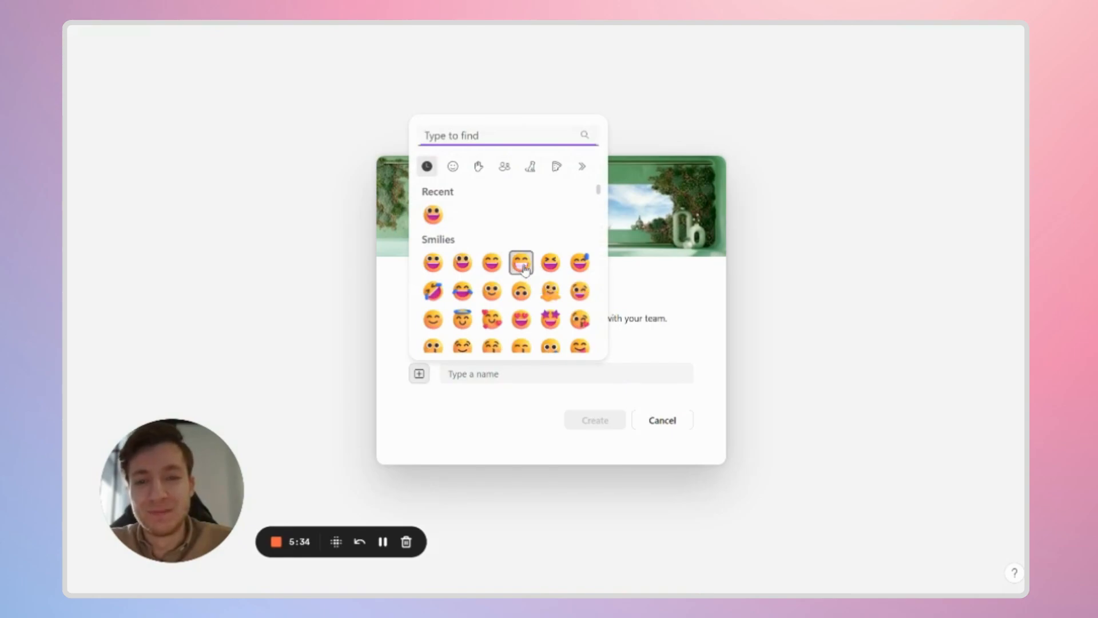
click(520, 263)
click(491, 374)
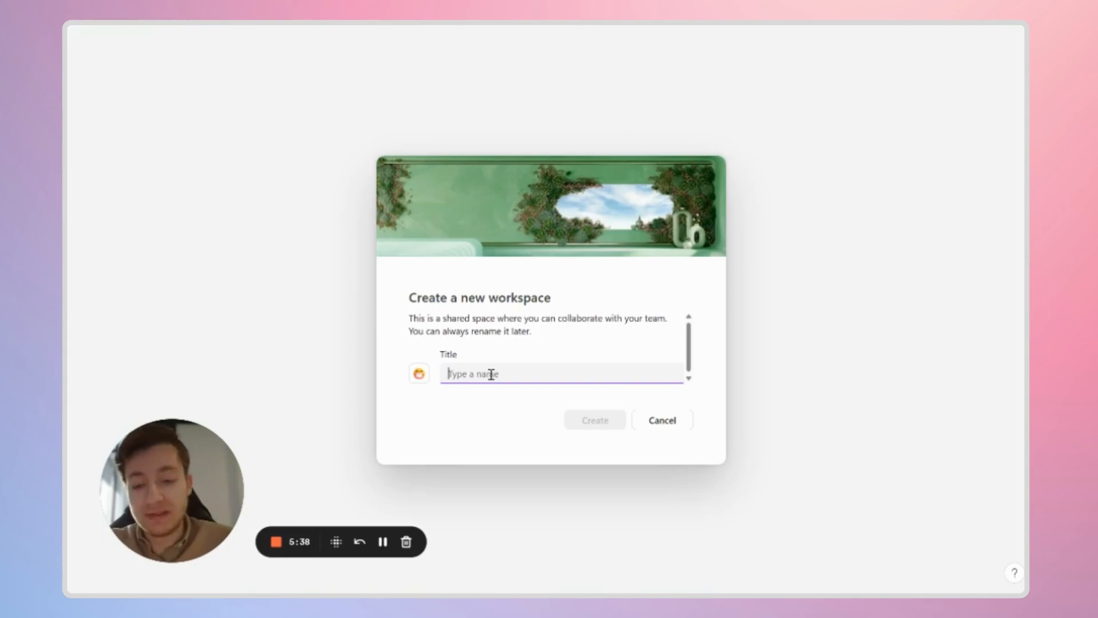
text(Découverte)
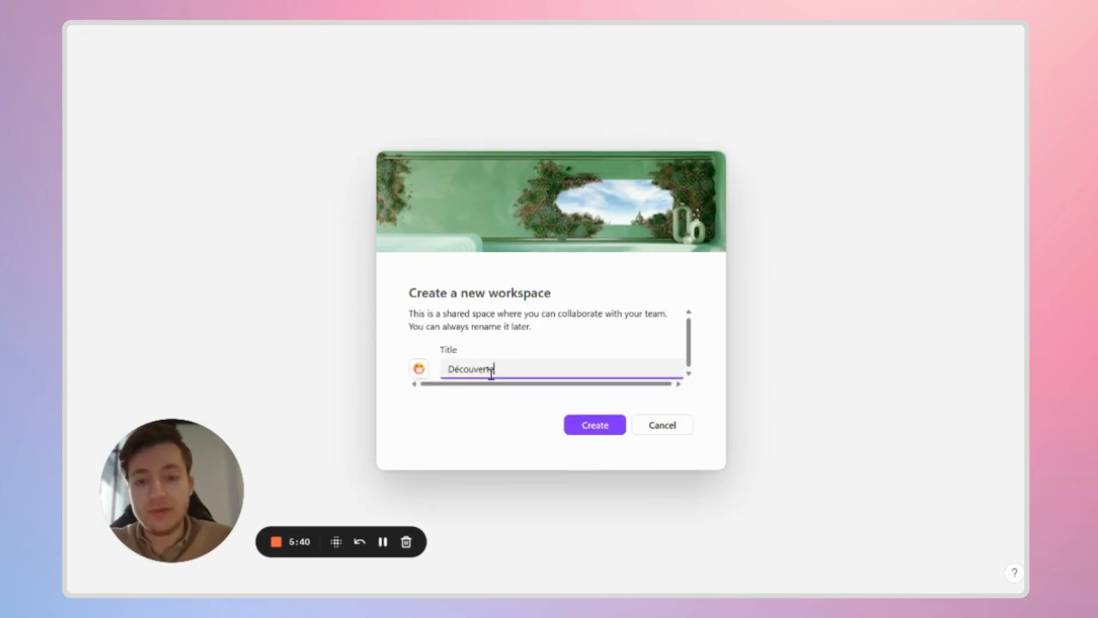
text( Loop)
click(599, 426)
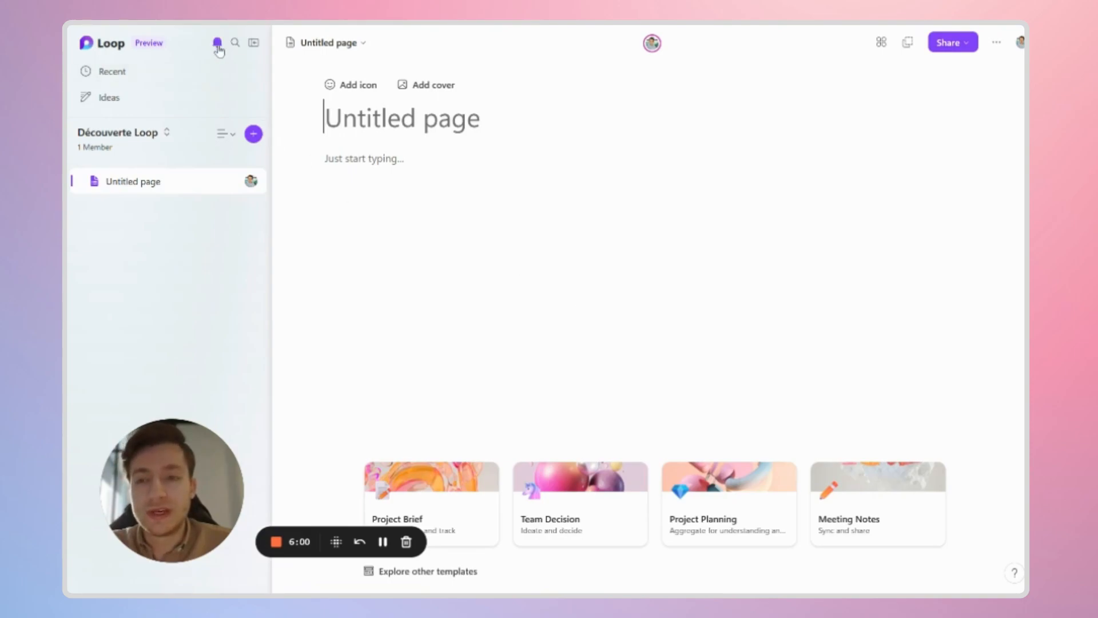
Step: Collapse the sidebar and expand it again
click(252, 44)
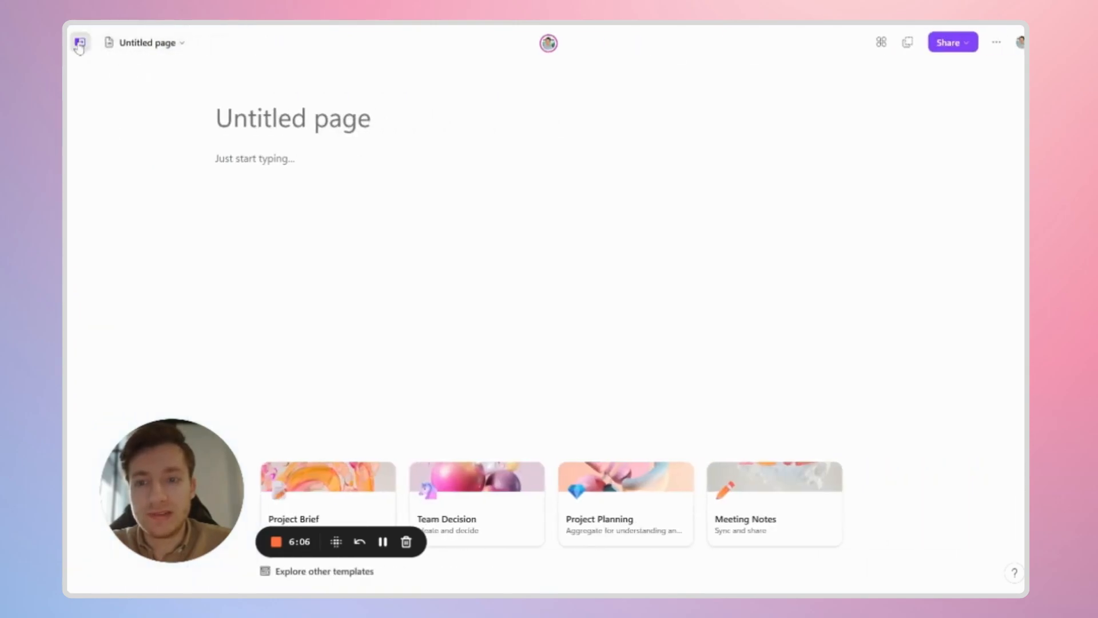
click(80, 44)
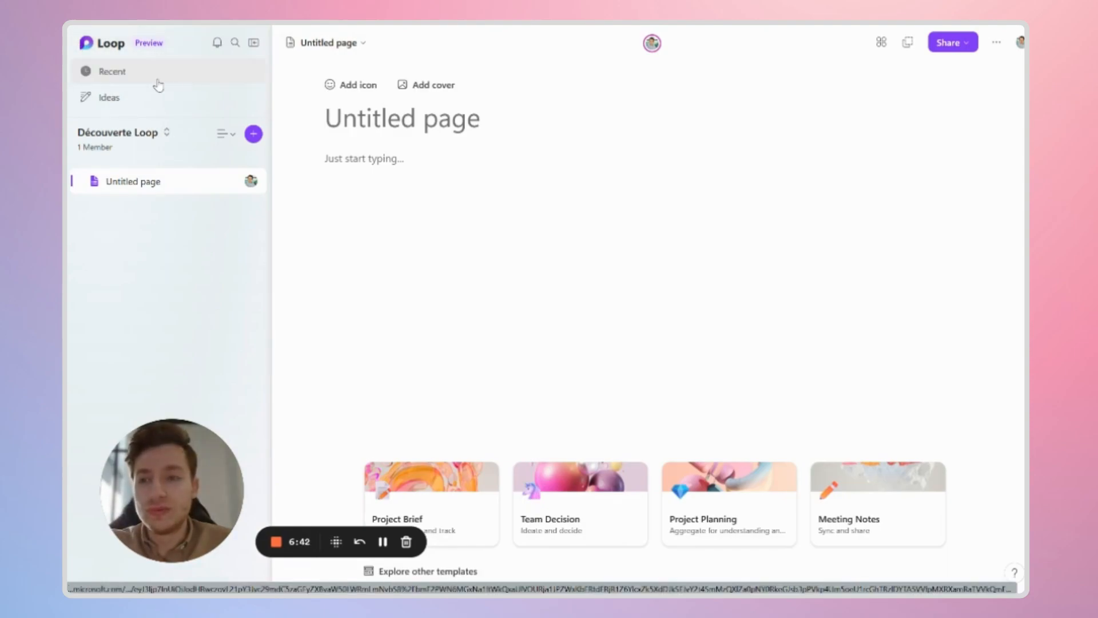
Step: Look through the list of recent Loop pages and components, including their locations, and check the Ideas section
click(158, 81)
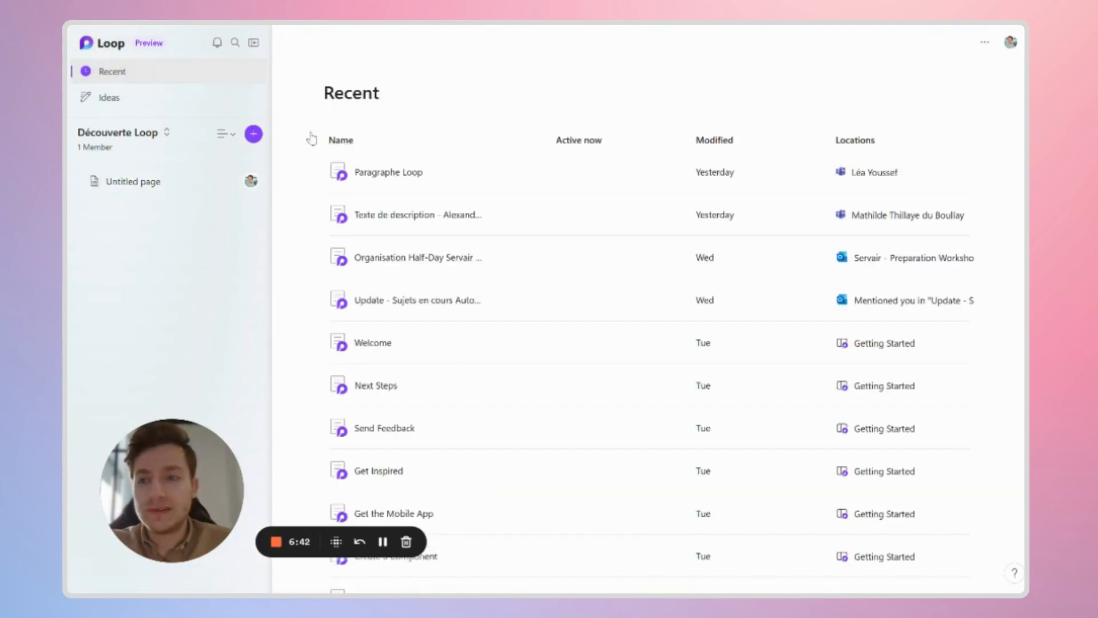
scroll(635, 338, down, 10)
scroll(638, 339, down, 3)
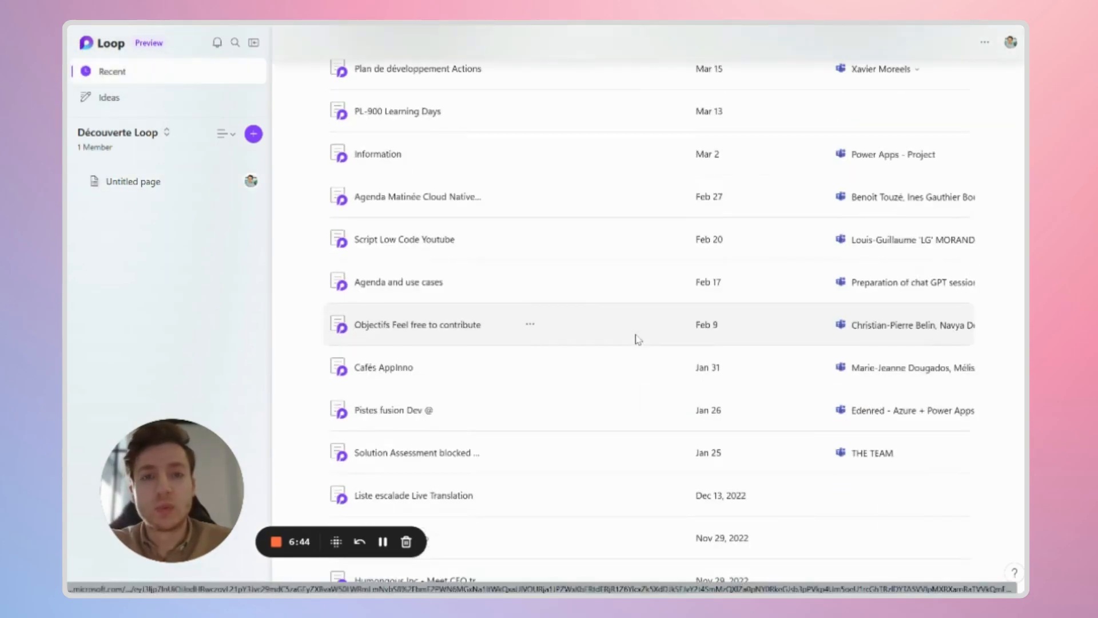
scroll(638, 339, up, 10)
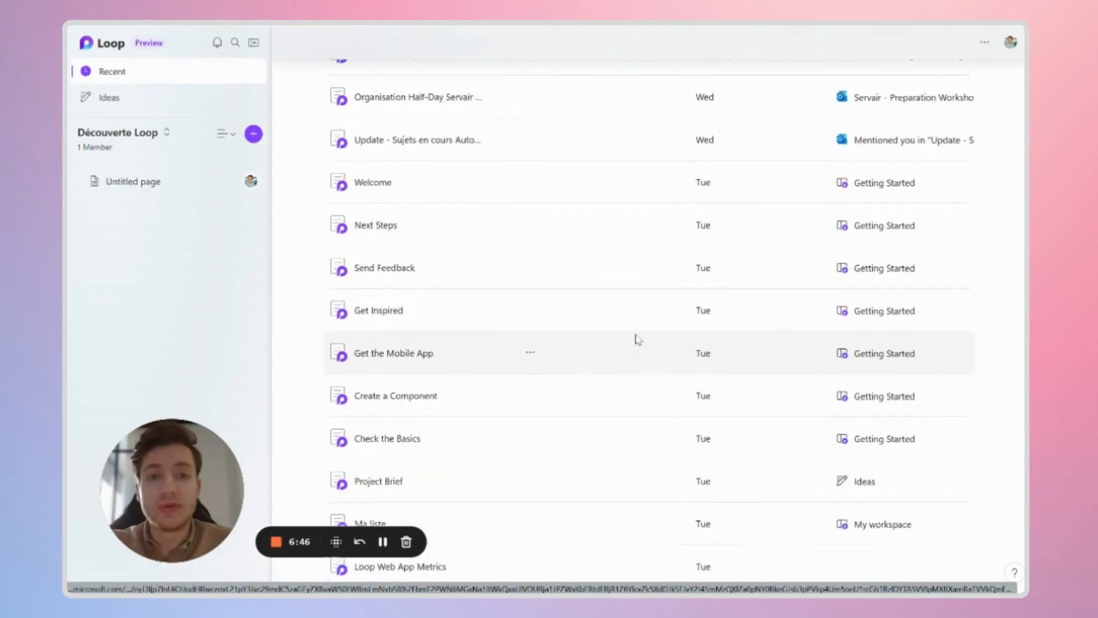
scroll(638, 339, up, 3)
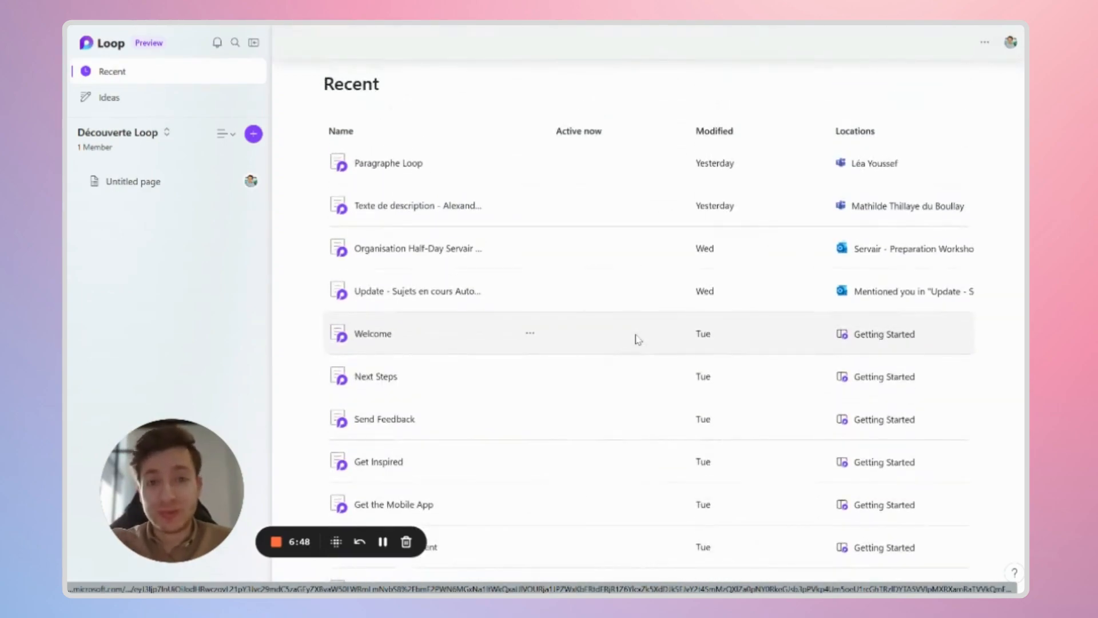
scroll(638, 339, down, 3)
scroll(638, 339, down, 8)
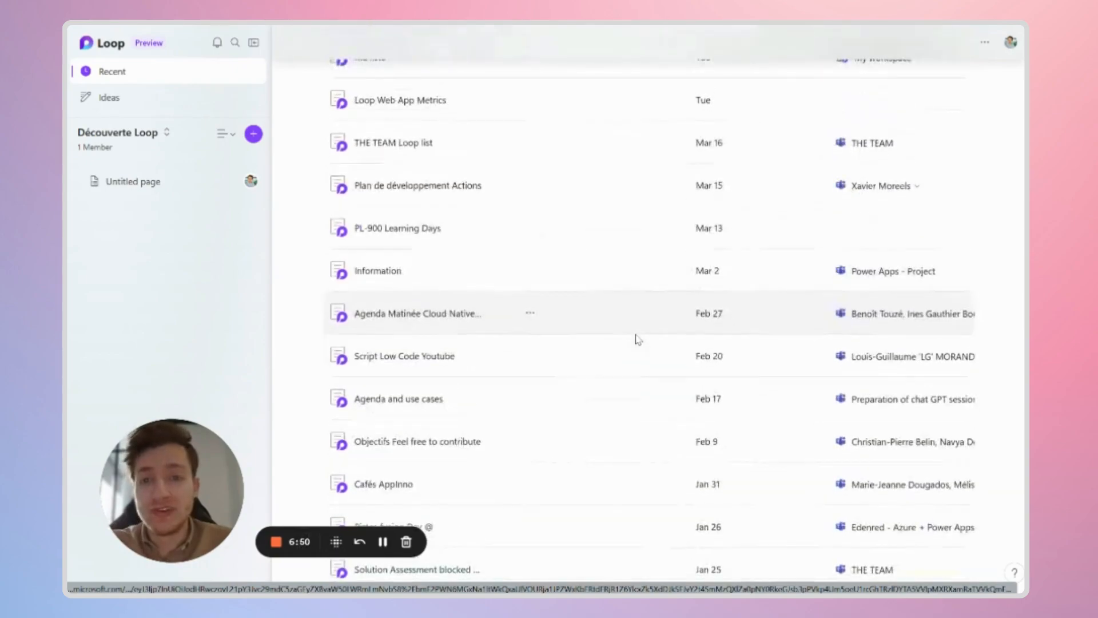
scroll(638, 339, up, 4)
scroll(638, 339, up, 6)
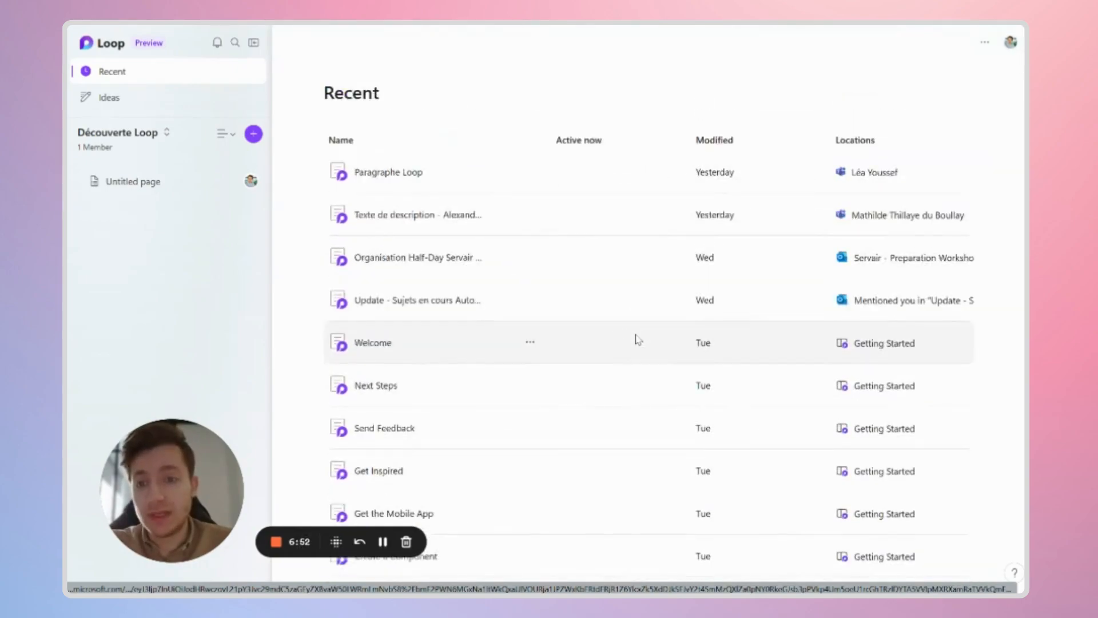
click(183, 103)
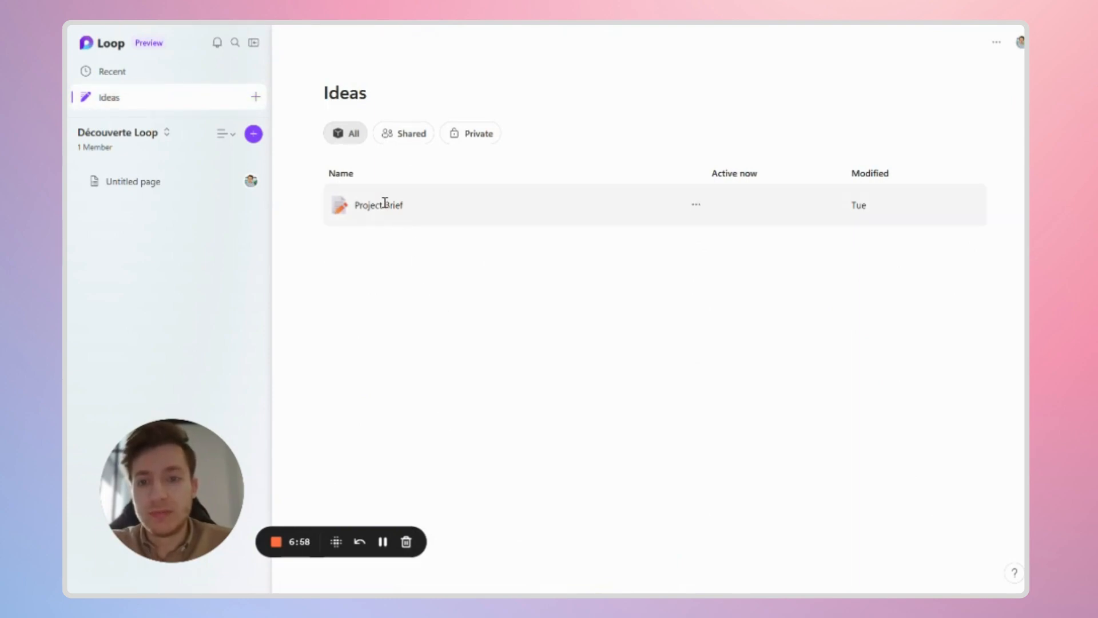
click(256, 98)
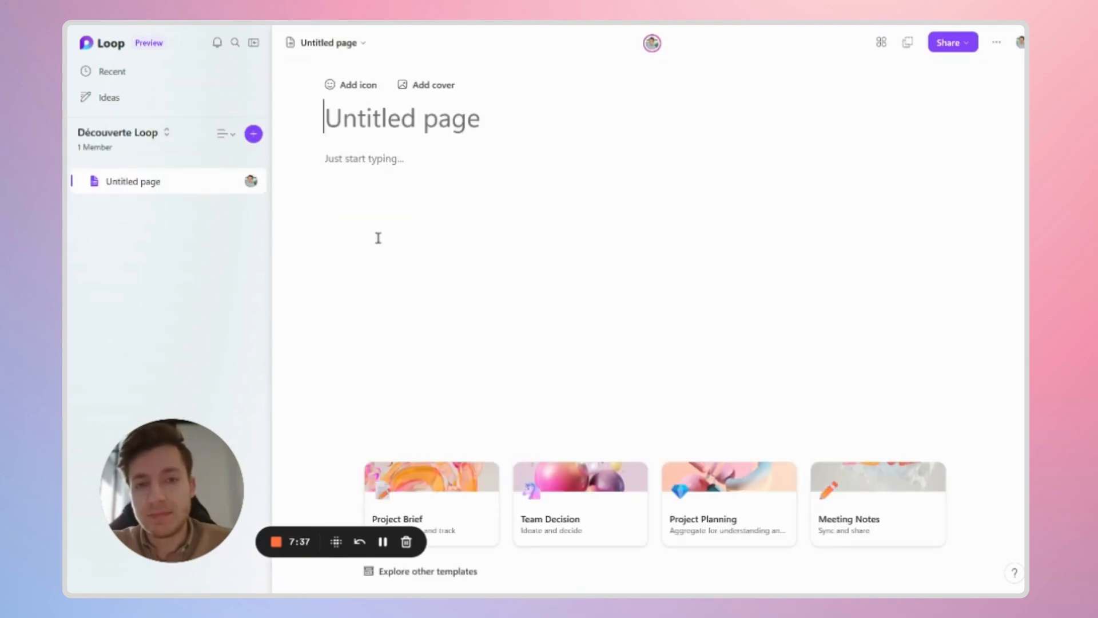
Step: Add a second blank page to the Découverte Loop workspace
click(253, 135)
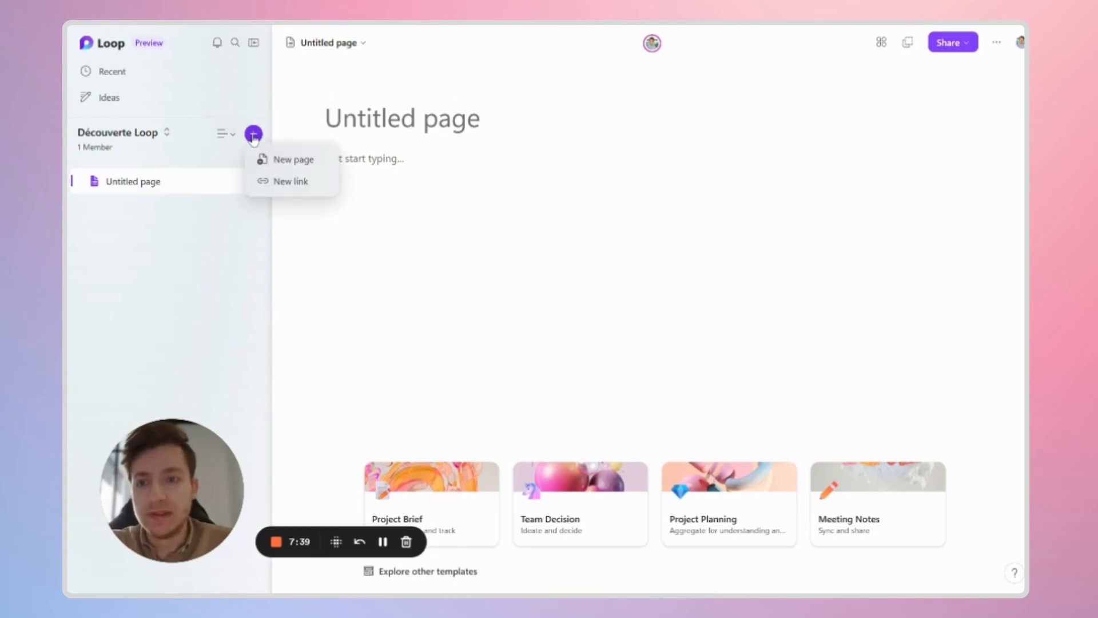
click(288, 161)
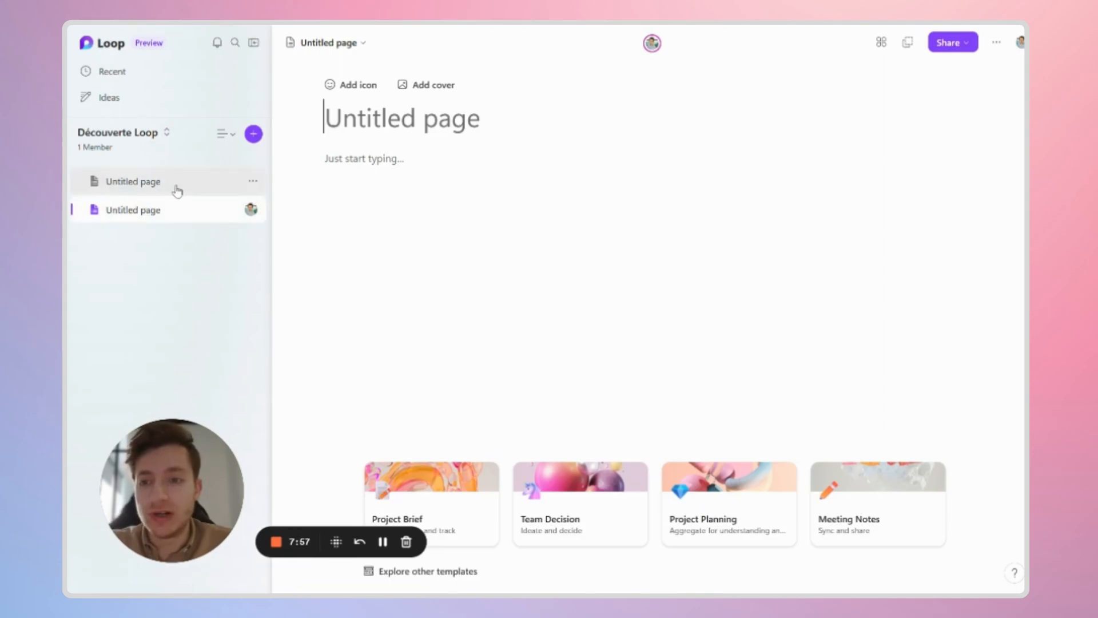
Step: Examine the list of available workspaces, the current page's location path and who is active on the page
click(163, 140)
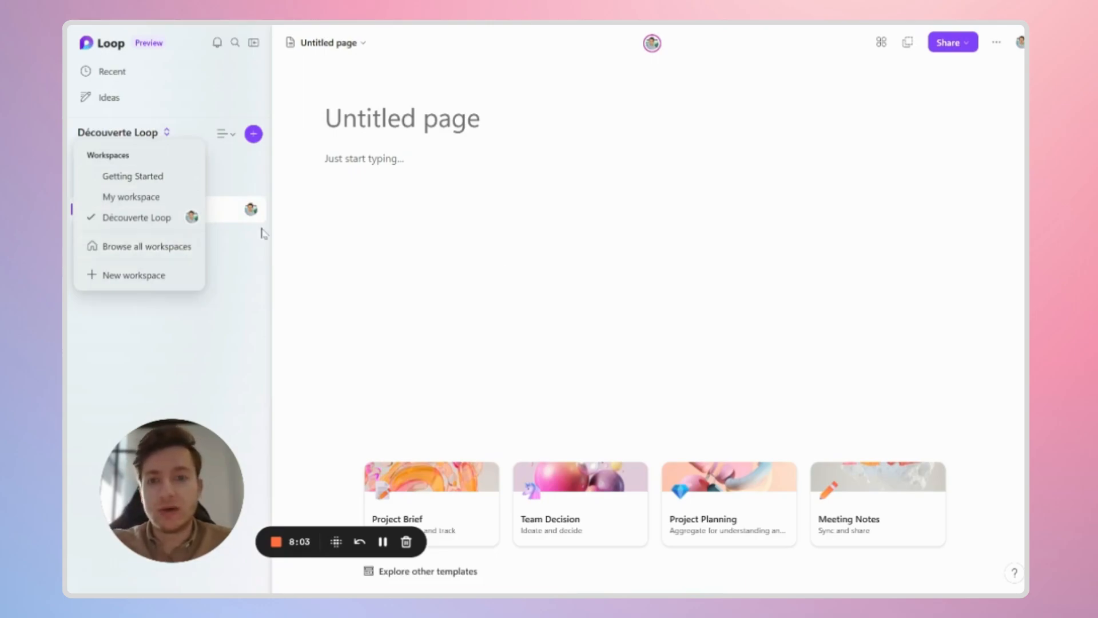
click(489, 342)
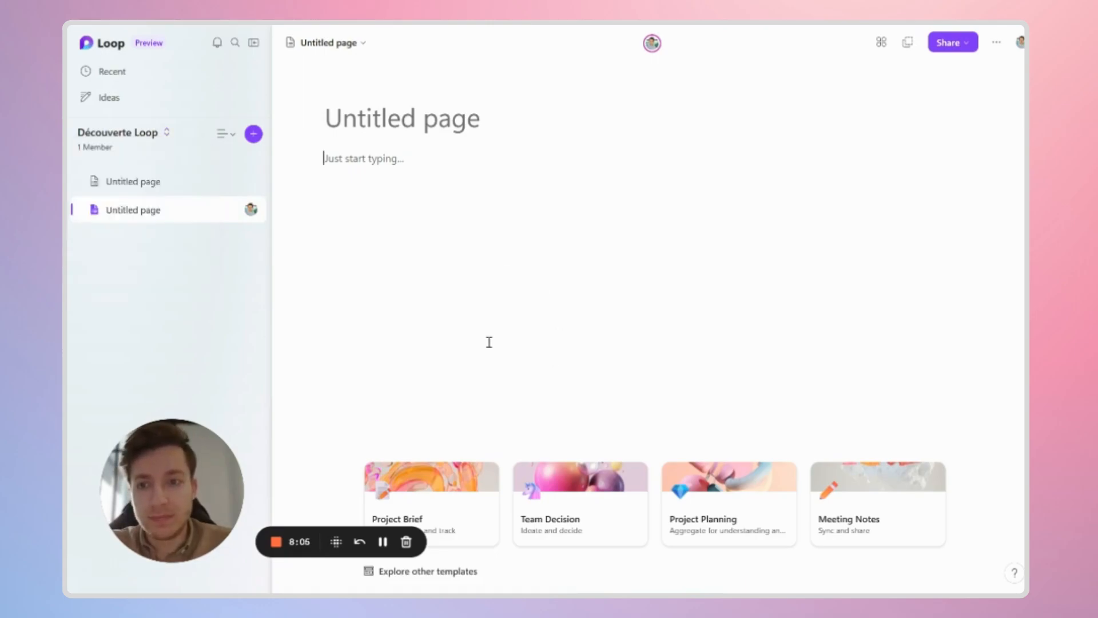
click(315, 43)
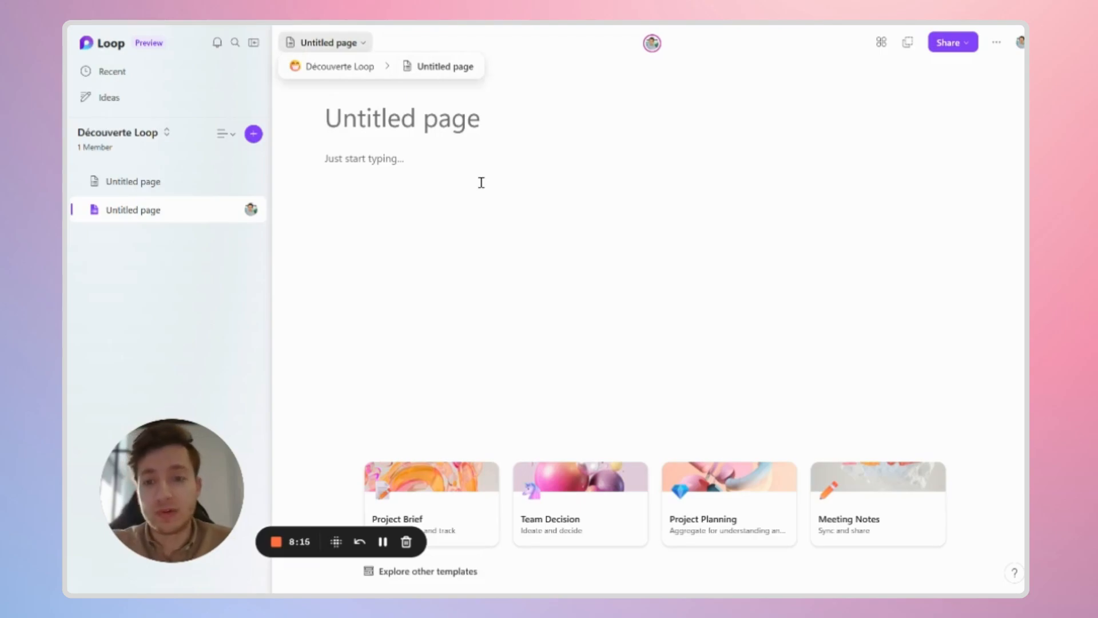
mouse_move(653, 46)
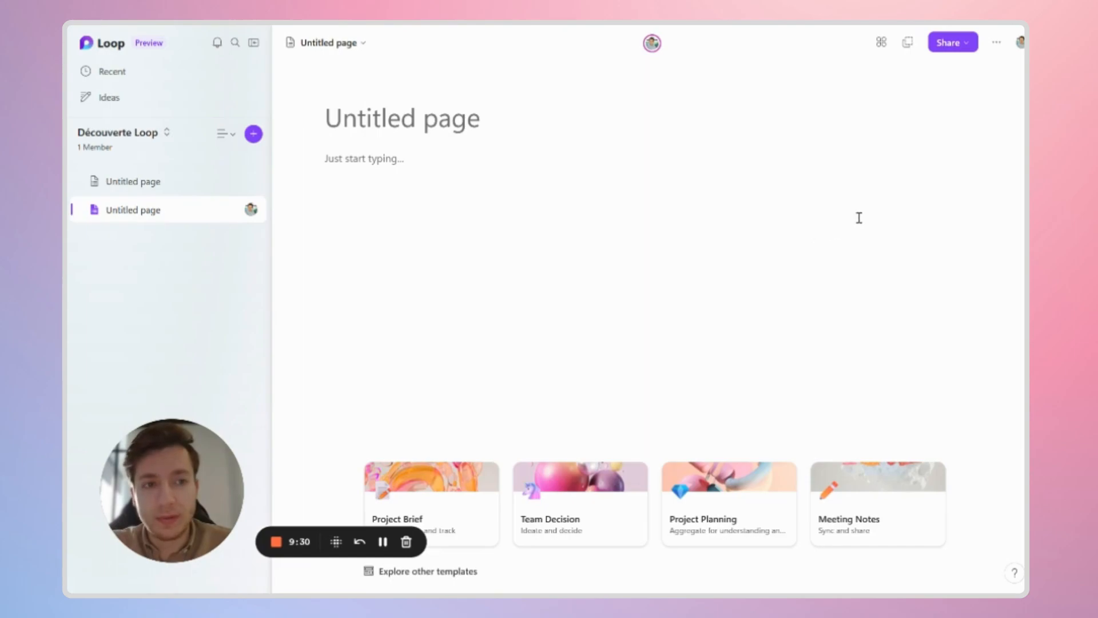
Step: Examine the page's sharing choices and its additional options, such as Version History and Settings
click(961, 46)
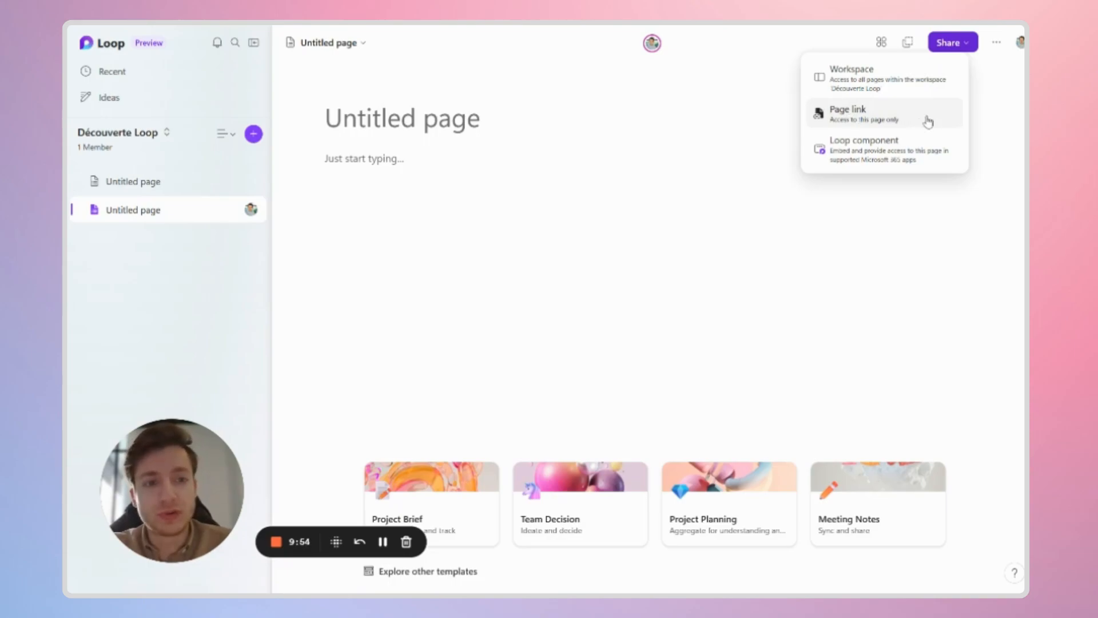
click(996, 43)
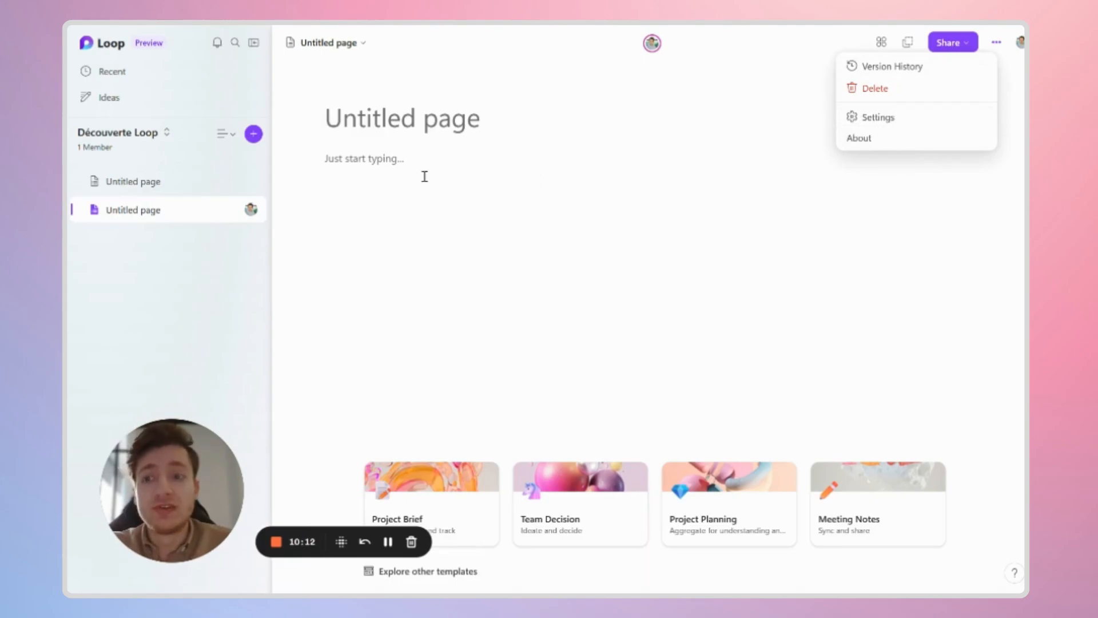
right_click(424, 176)
click(300, 228)
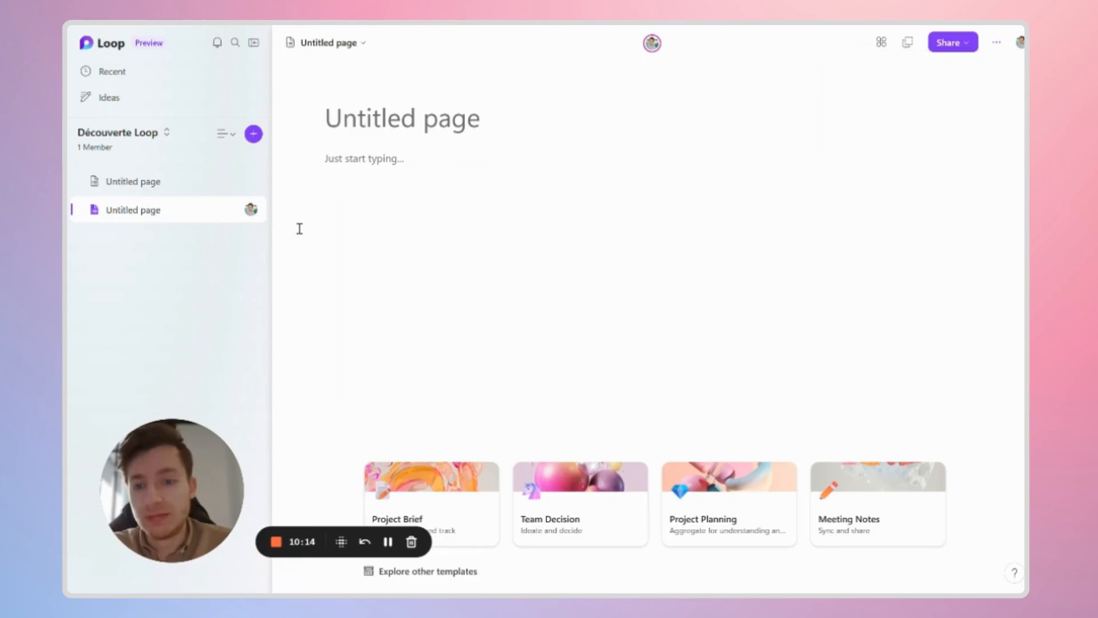
Step: Add another new page to the Découverte Loop workspace and give it the wide-eyed grinning smiley from the recent emojis as icon
click(253, 134)
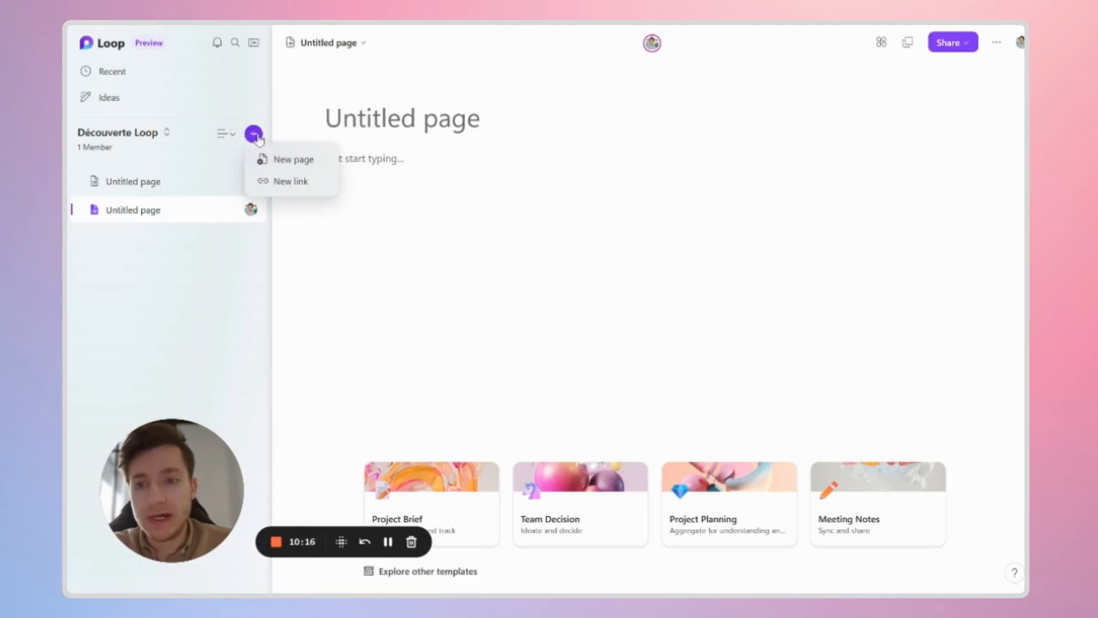
click(294, 163)
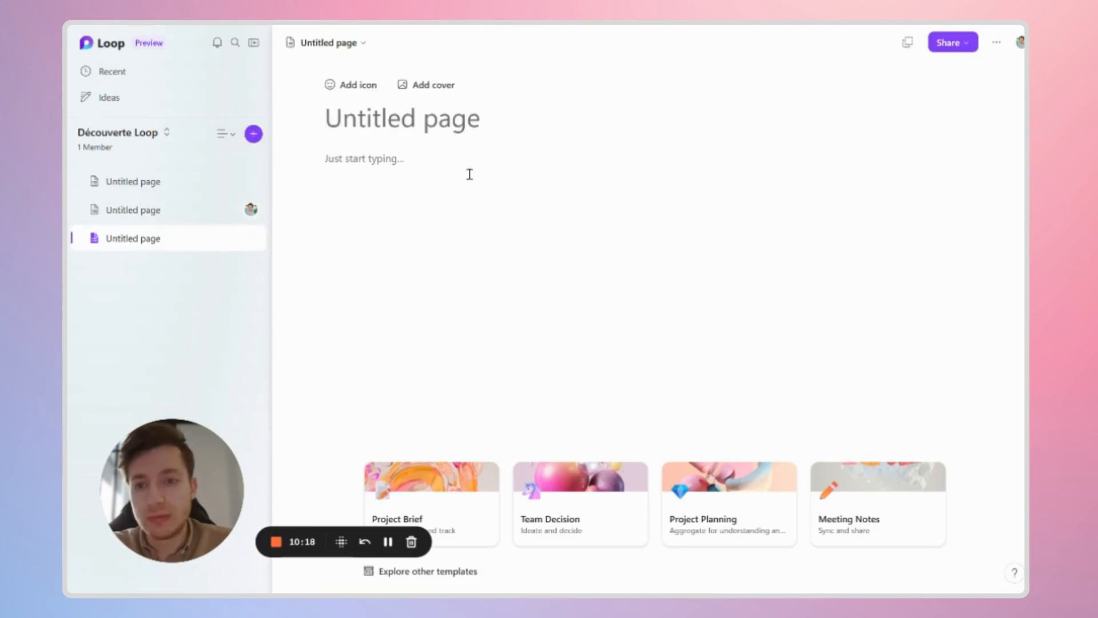
click(348, 85)
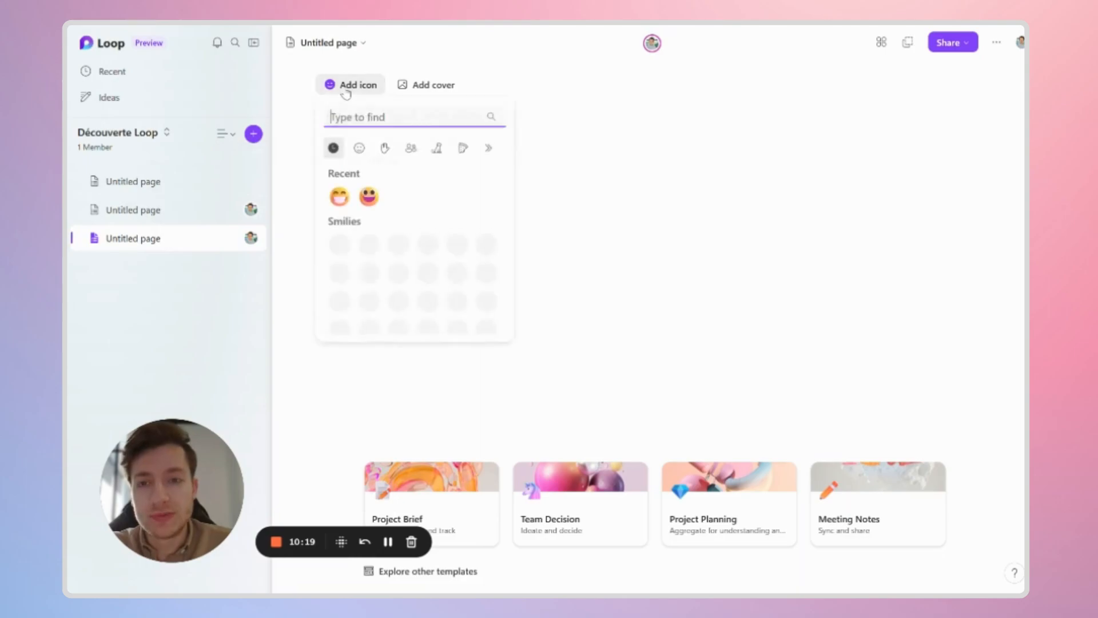
click(370, 199)
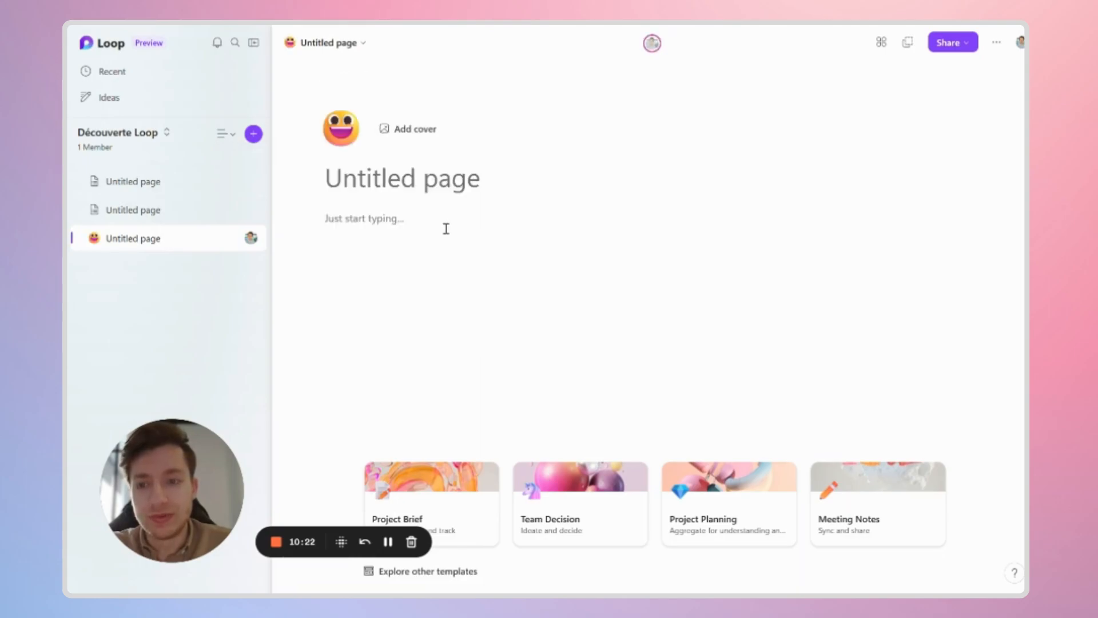
Step: Add the orange and teal abstract gallery image as the new page's cover
click(412, 130)
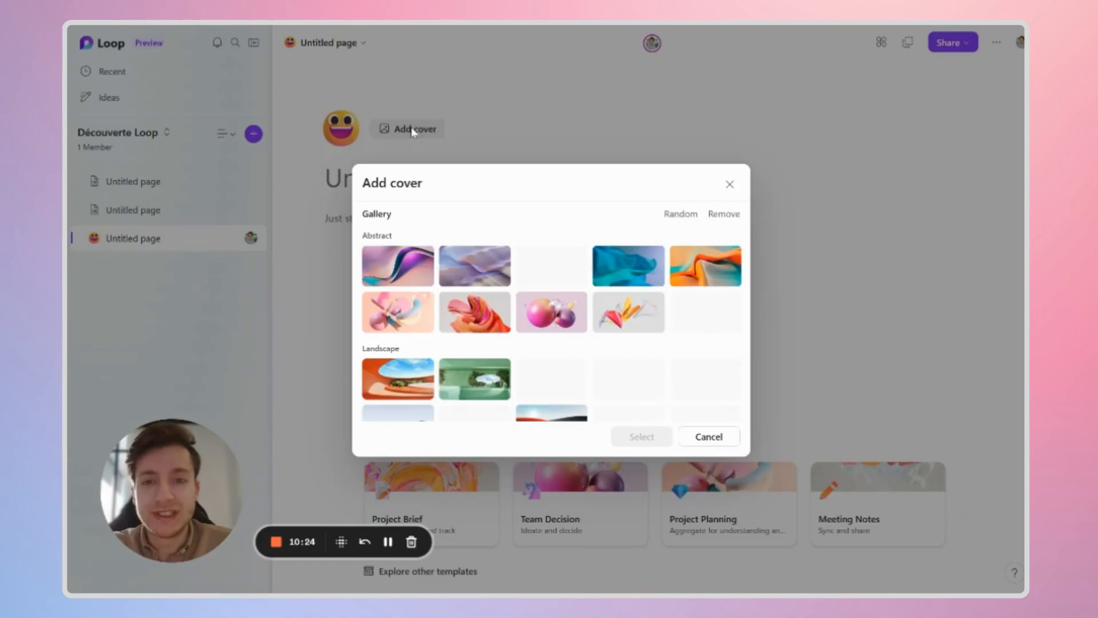
click(700, 268)
click(643, 437)
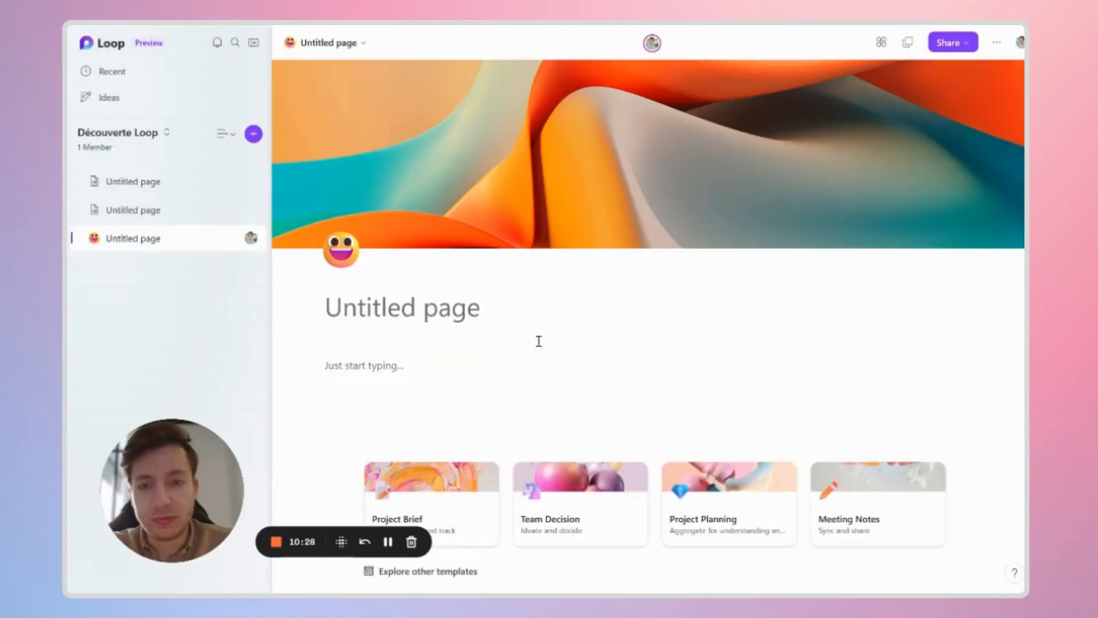
scroll(666, 396, down, 1)
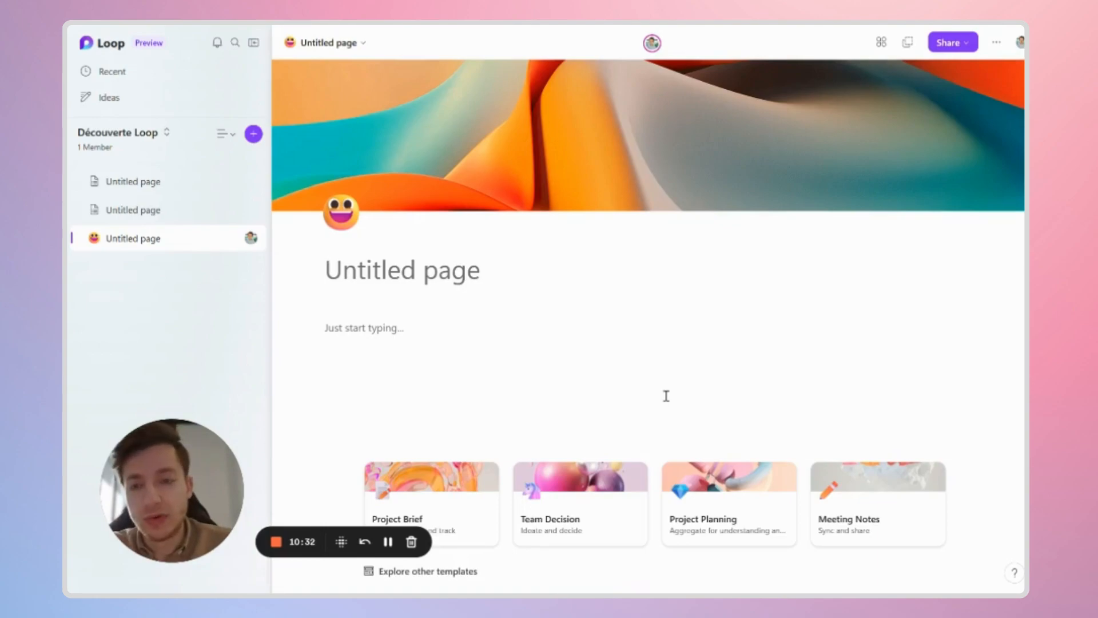
Step: Title the new page "Titre"
scroll(666, 396, down, 1)
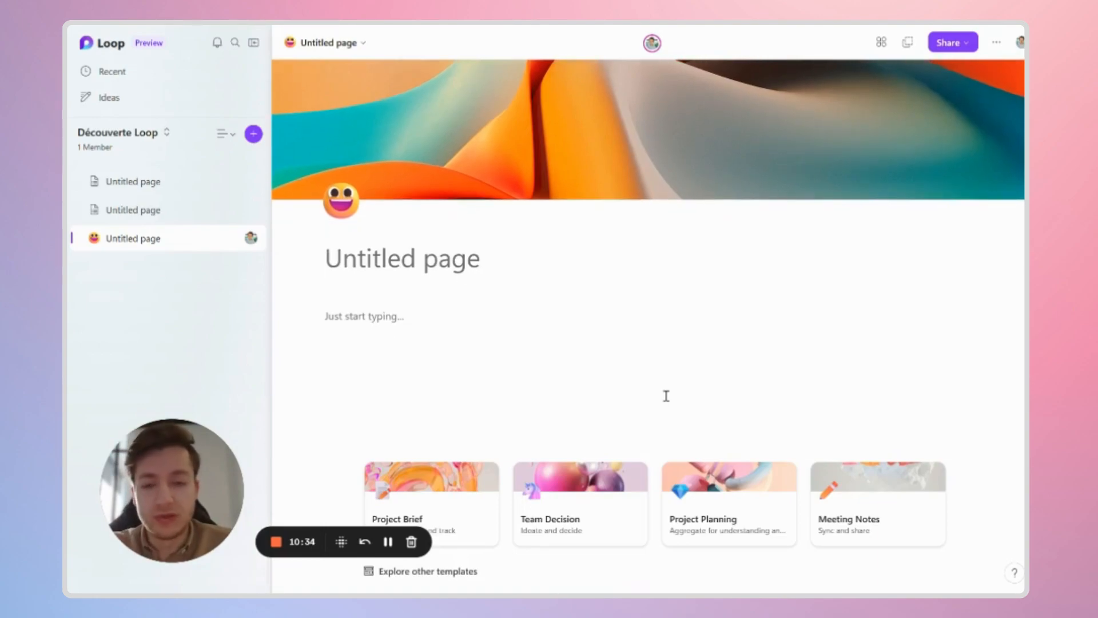
scroll(665, 396, down, 2)
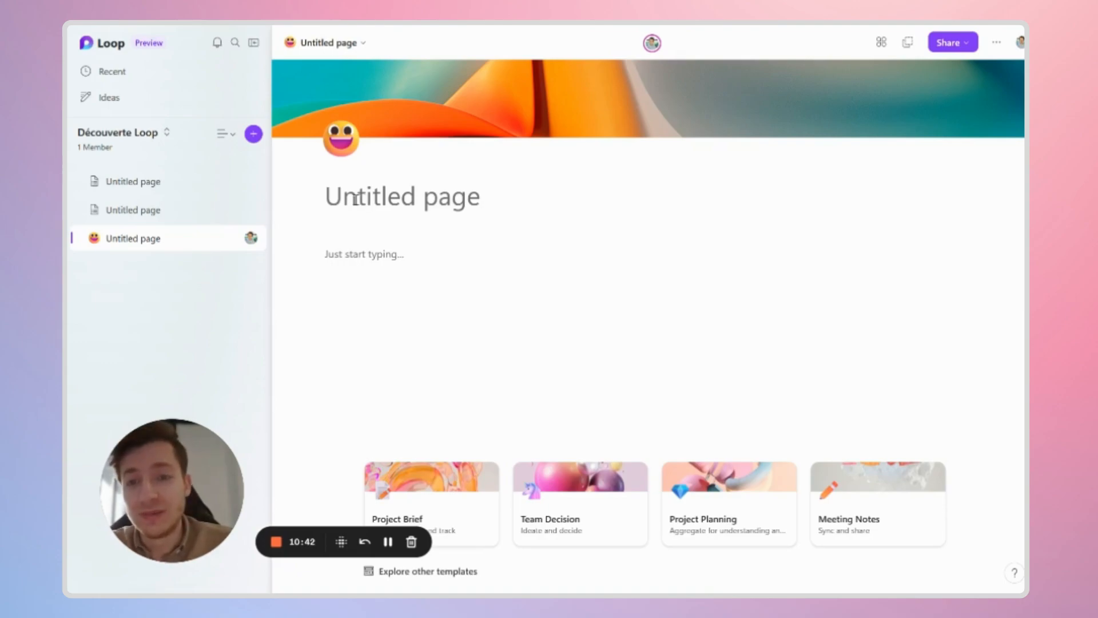
click(329, 196)
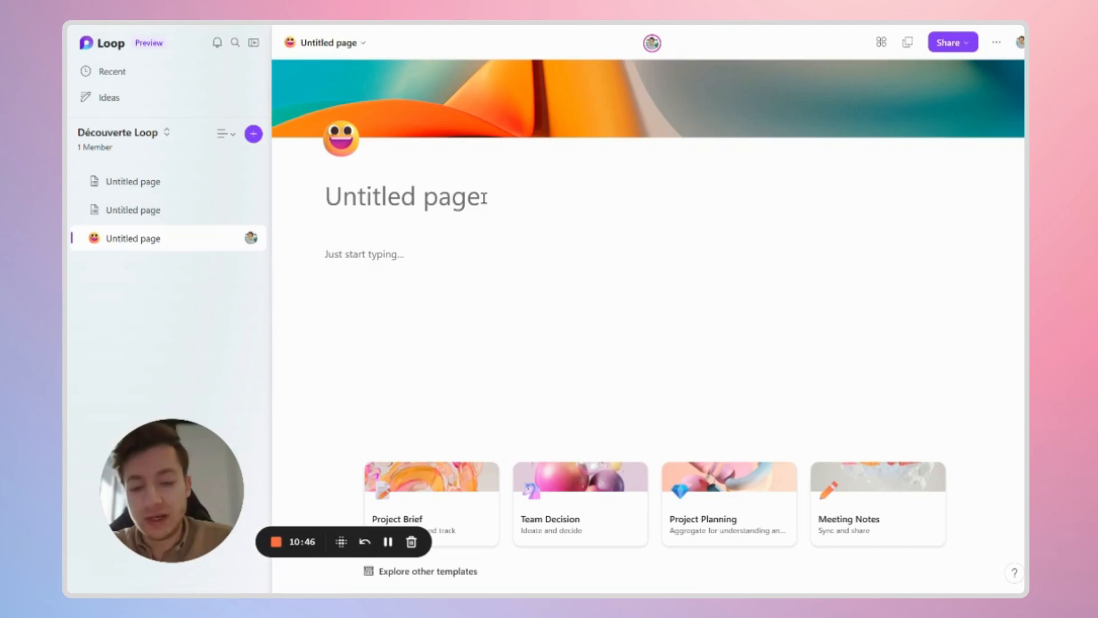
text(Titre)
Step: Look through the insertable elements for the page body and insert a checklist under the title
click(342, 257)
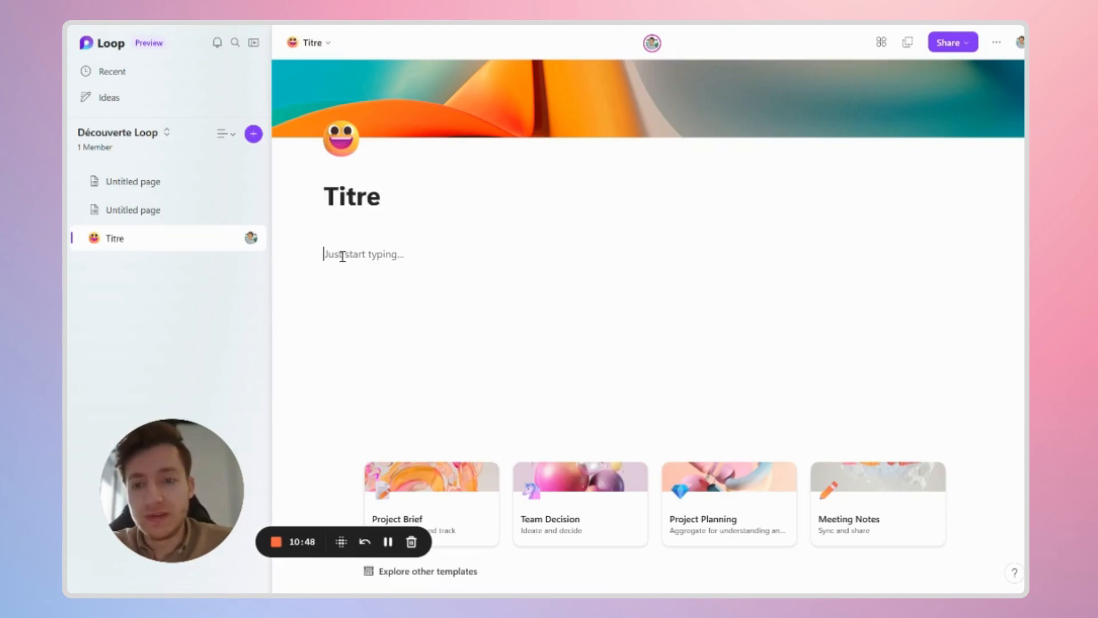
text(/)
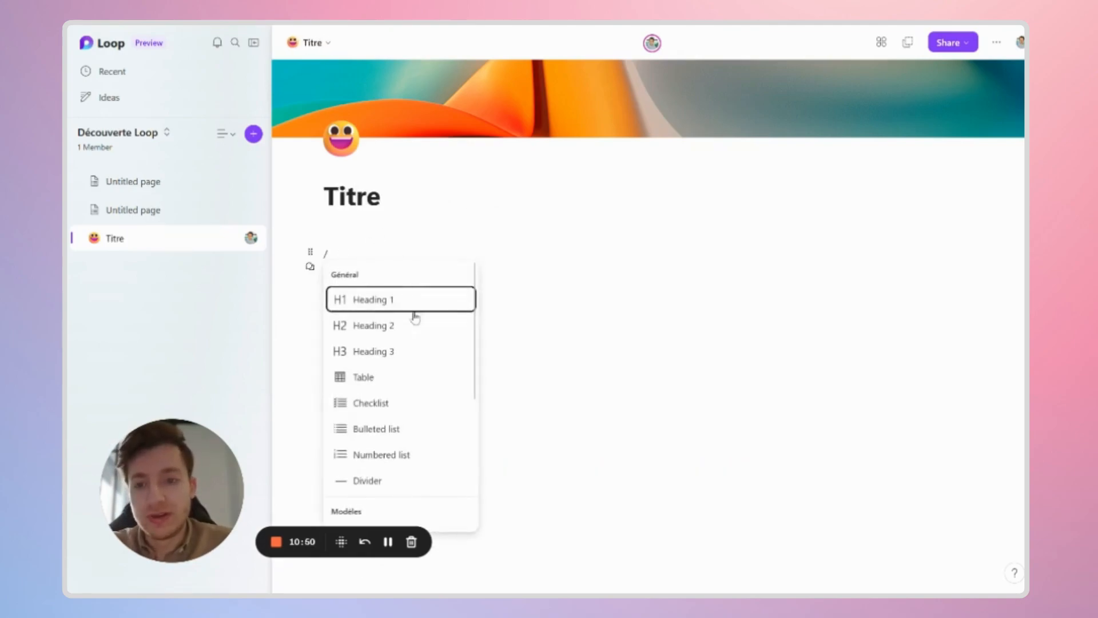
scroll(409, 375, down, 5)
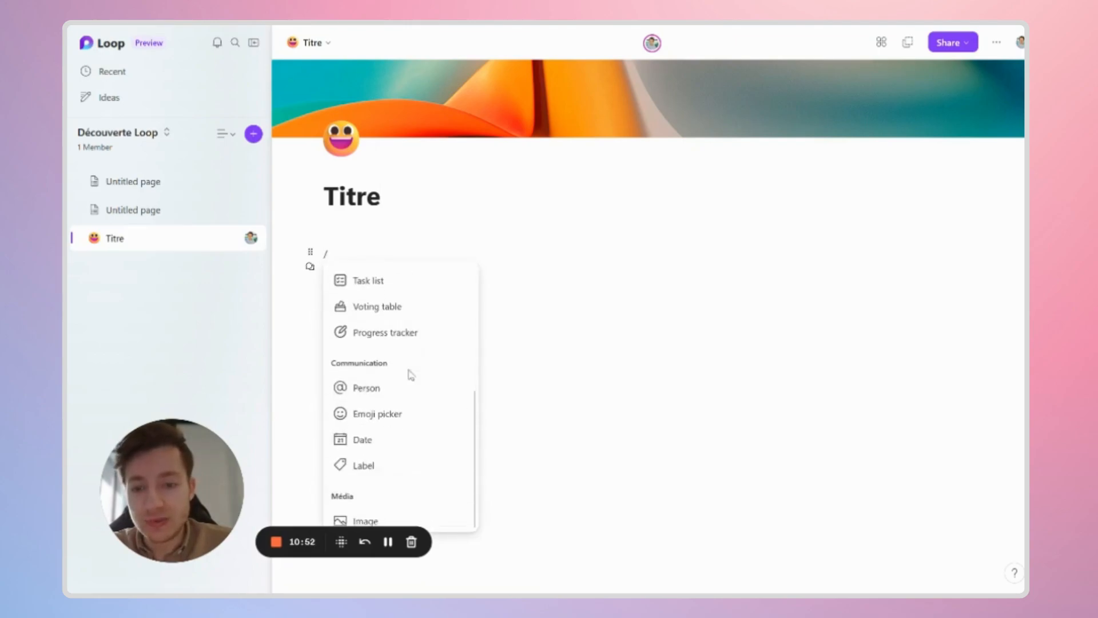
scroll(410, 375, up, 5)
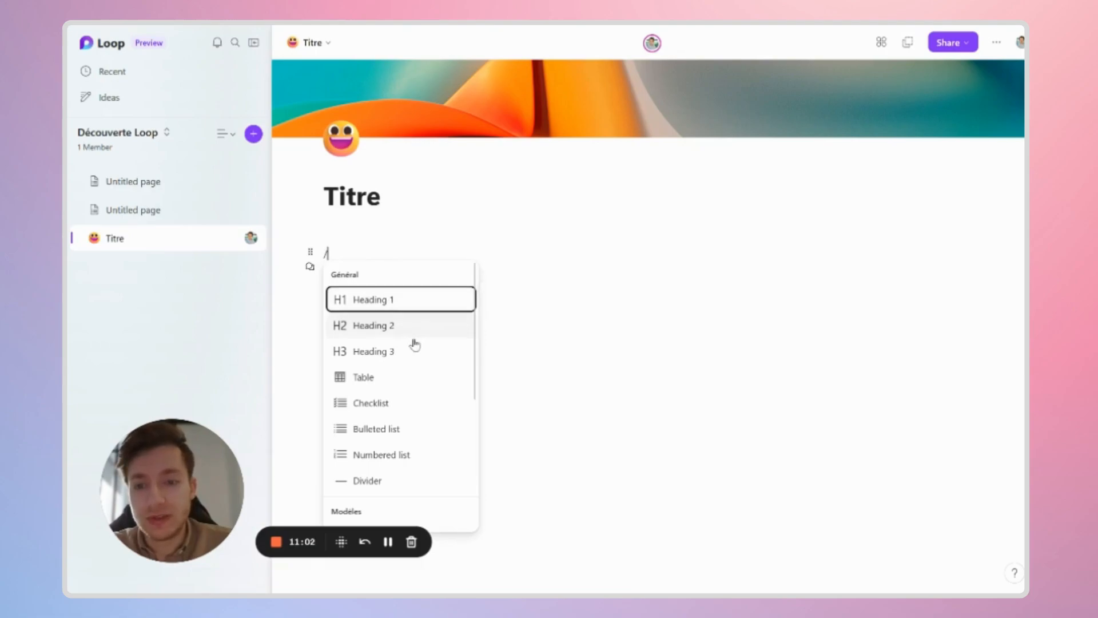
scroll(415, 352, down, 1)
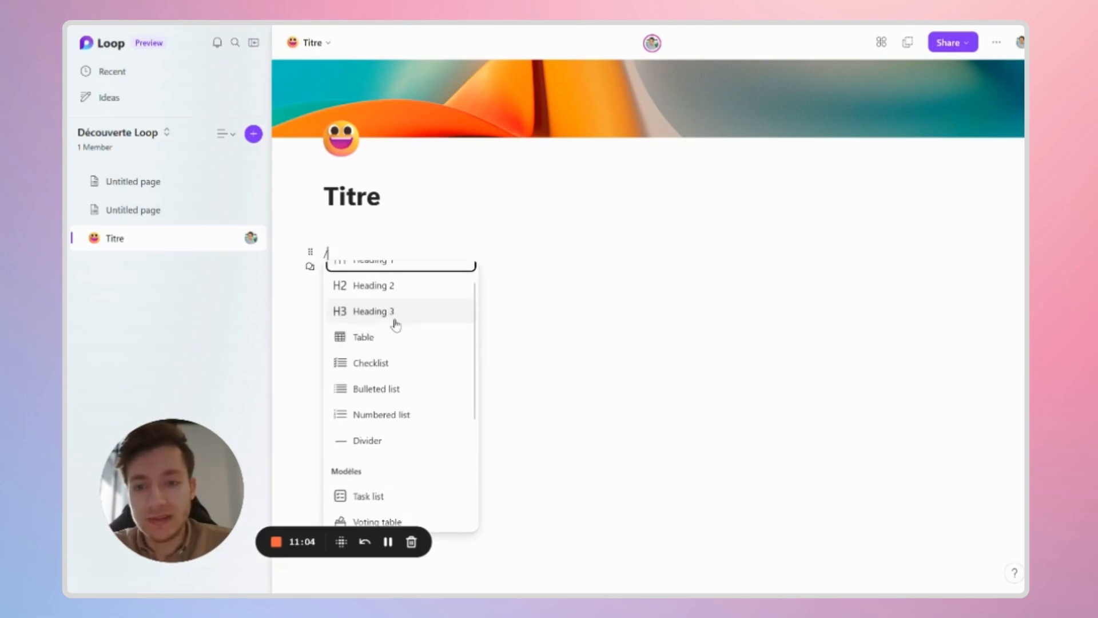
scroll(412, 372, down, 1)
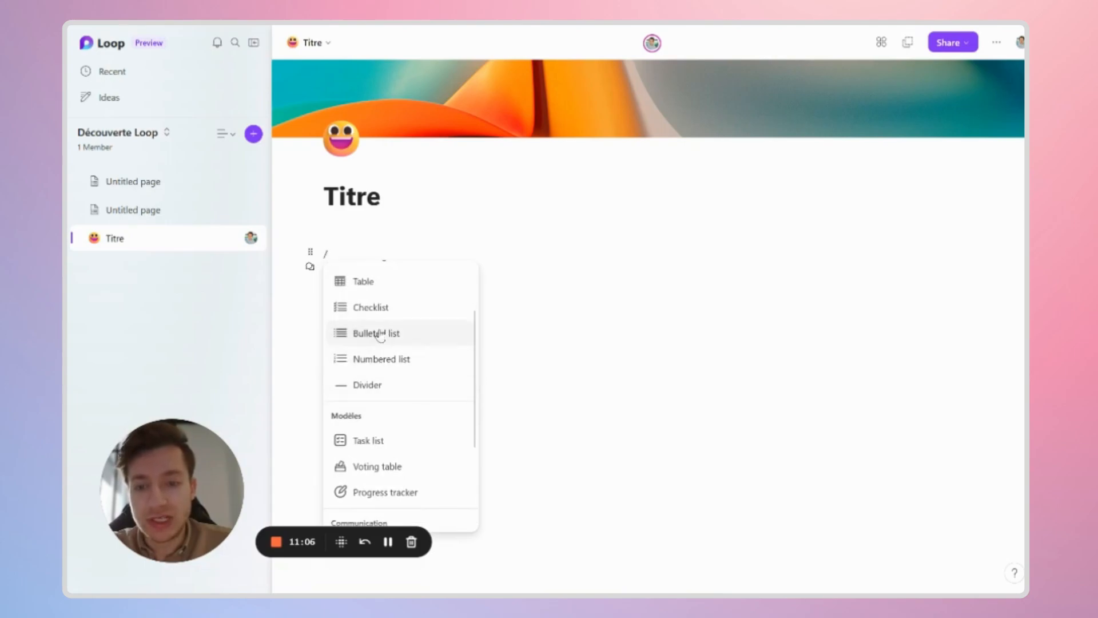
click(375, 310)
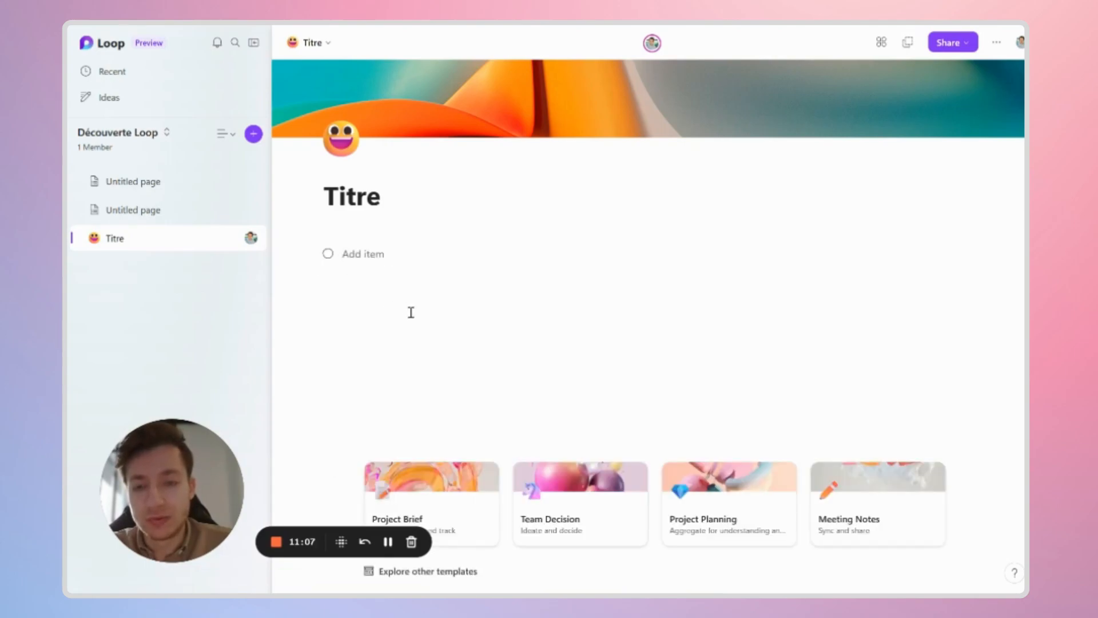
Step: Fill the checklist with the items Etape 1, Etape 2 and Etape 3, and mark Etape 1 as done
text(Etape 1)
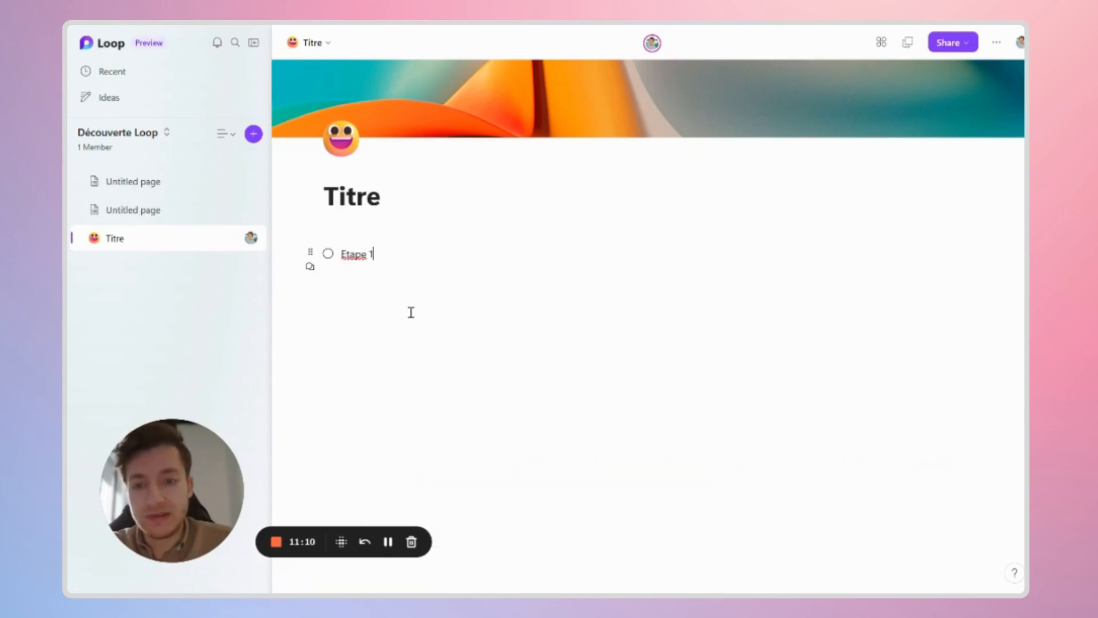
key(Return)
text(Etape 2)
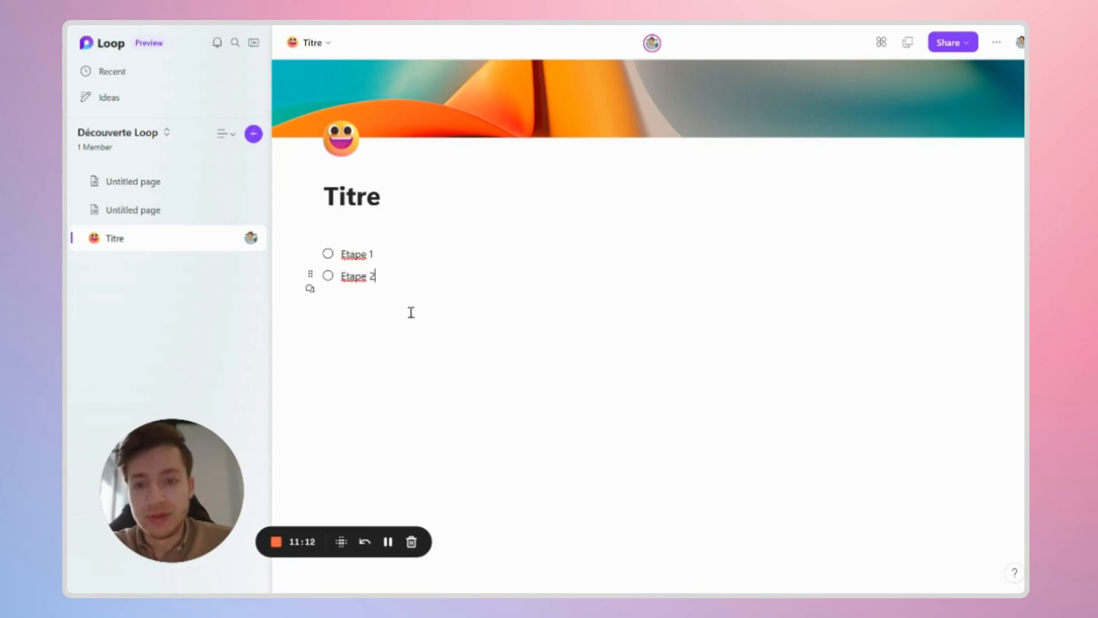
key(Return)
text(Etape)
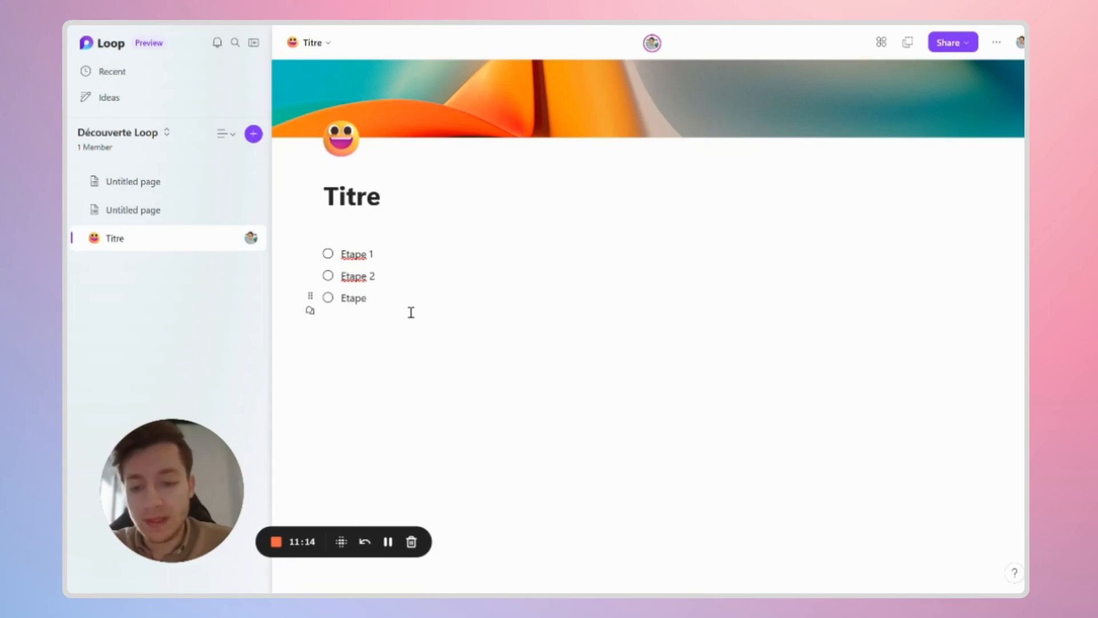
text( 3)
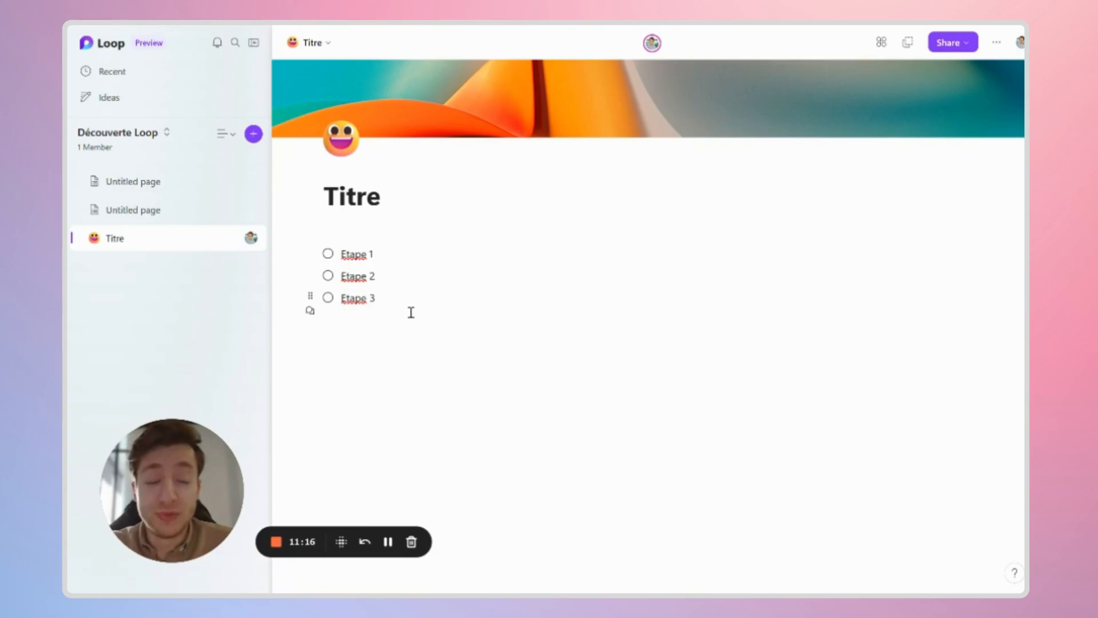
click(328, 253)
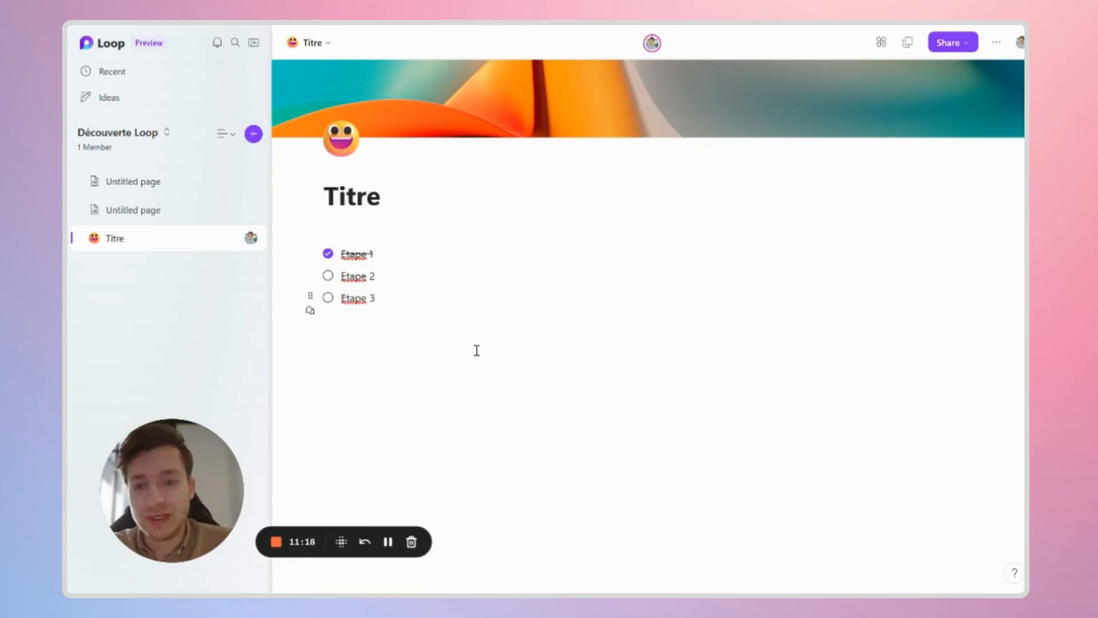
Step: Insert a voting table below the checklist and add a vote to its first idea
key(Return)
key(Return)
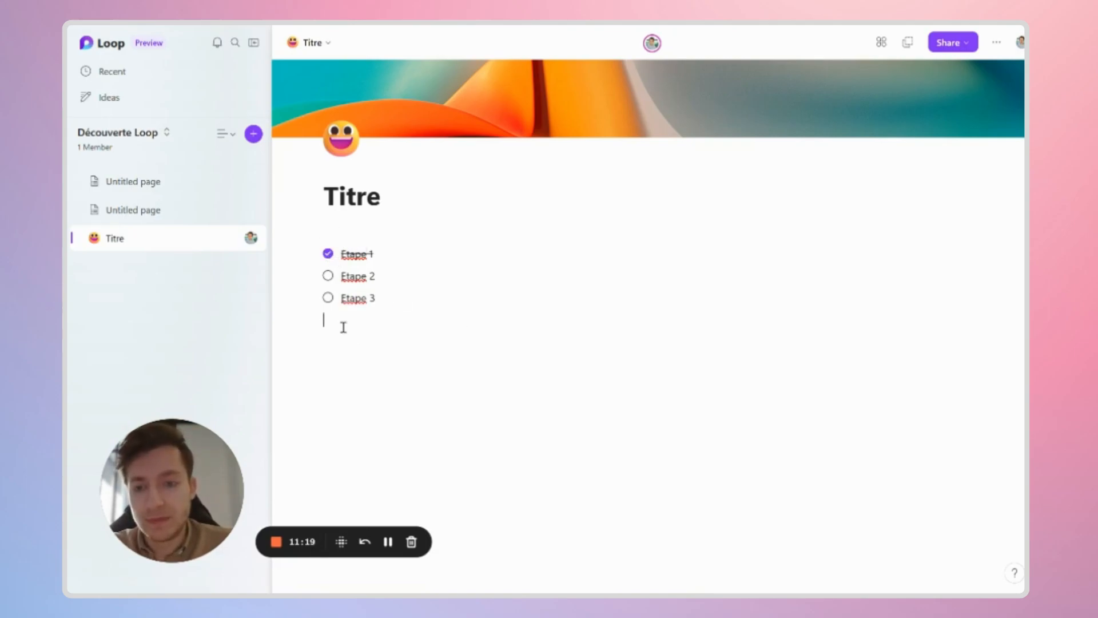
key(Return)
text(/)
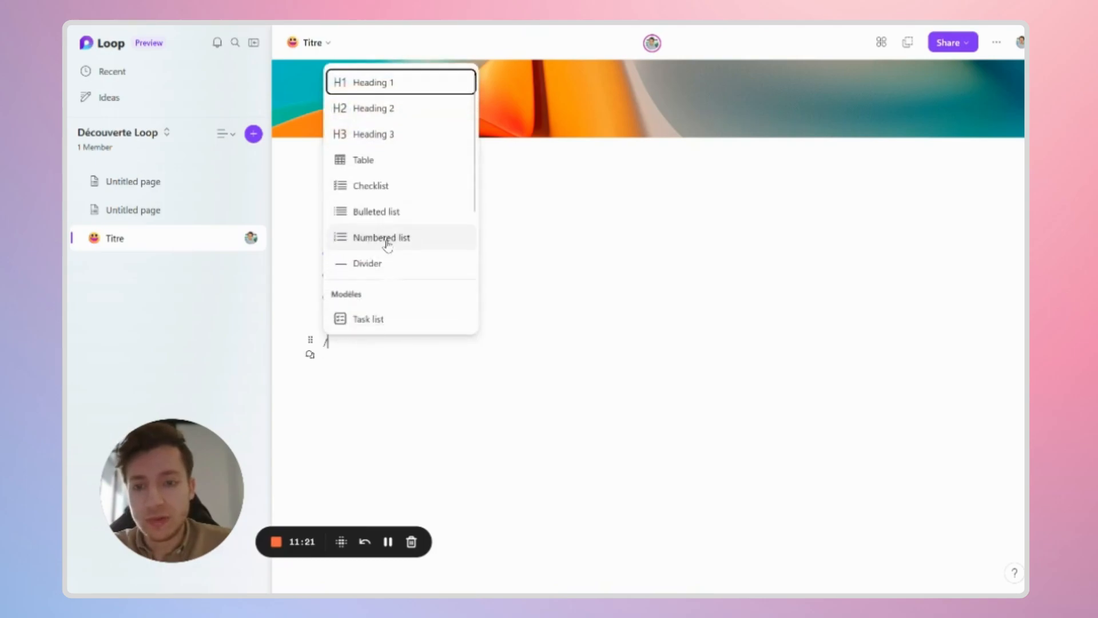
scroll(388, 245, down, 3)
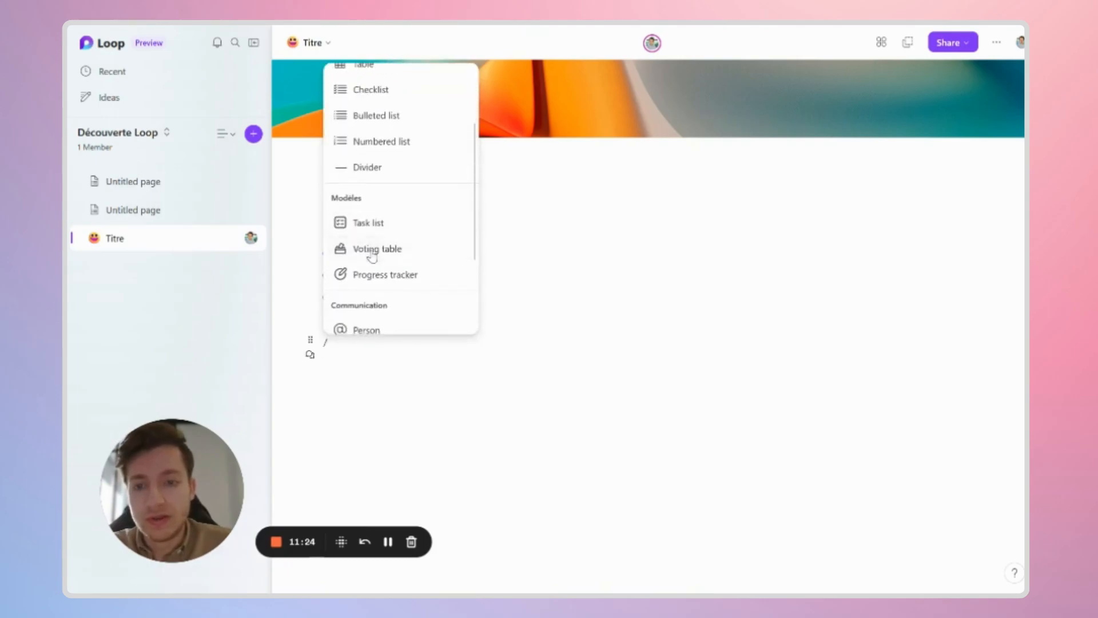
click(372, 250)
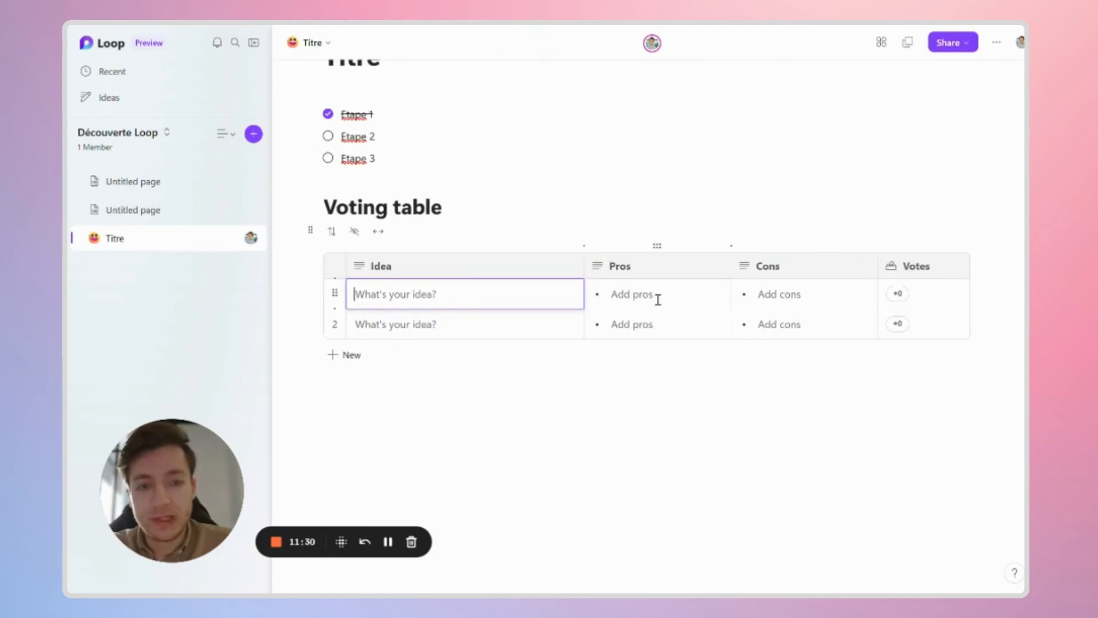
click(893, 294)
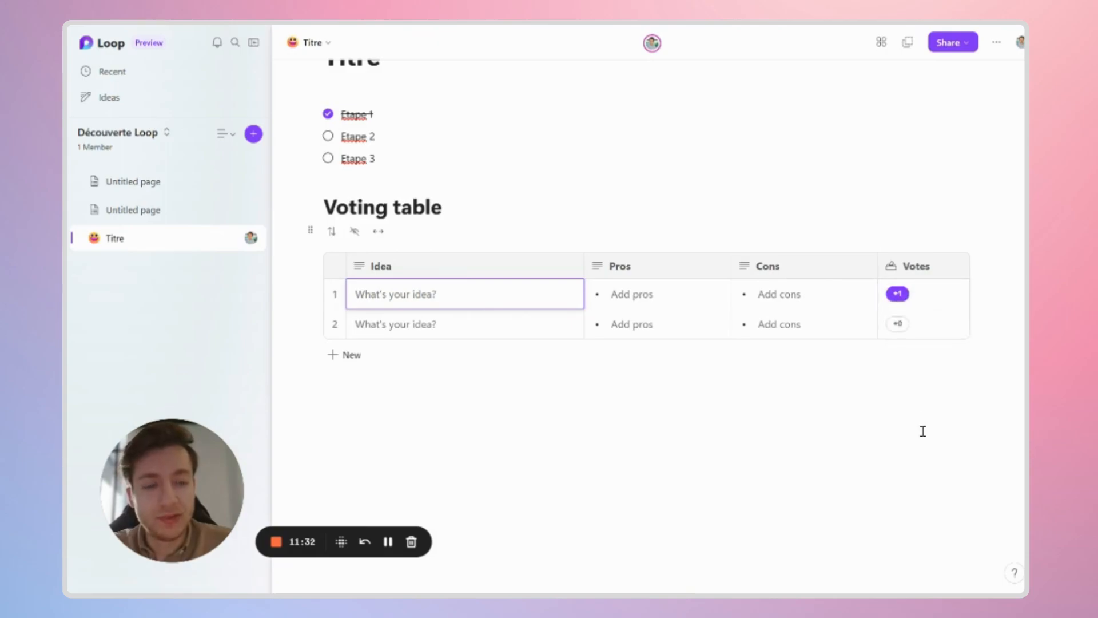
Step: Change the column type of the voting table's Idea column to Person
click(570, 267)
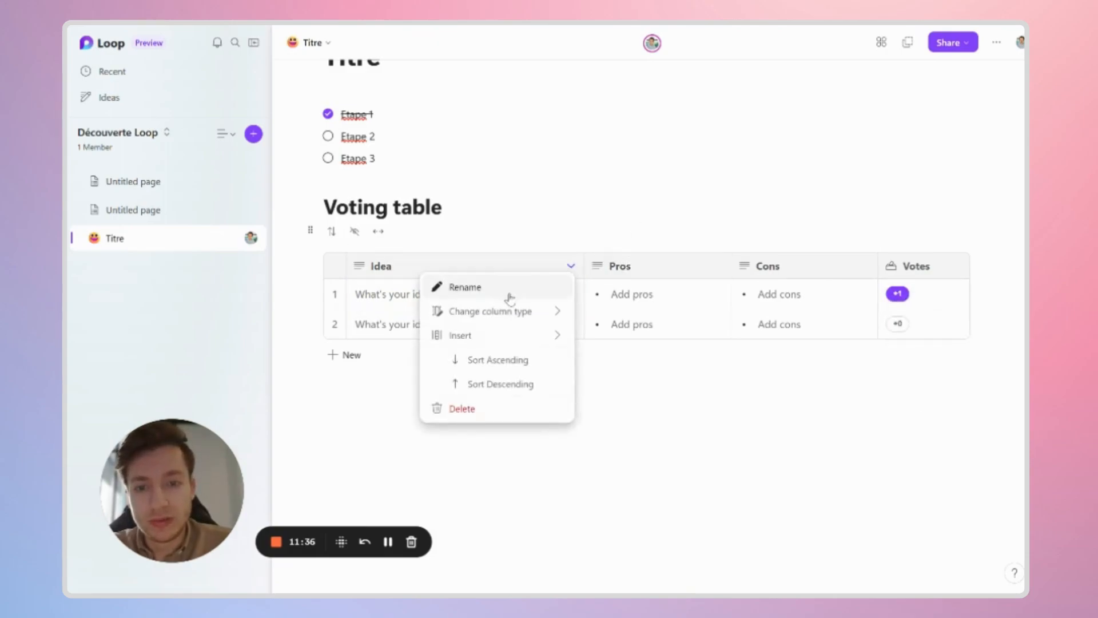
click(530, 318)
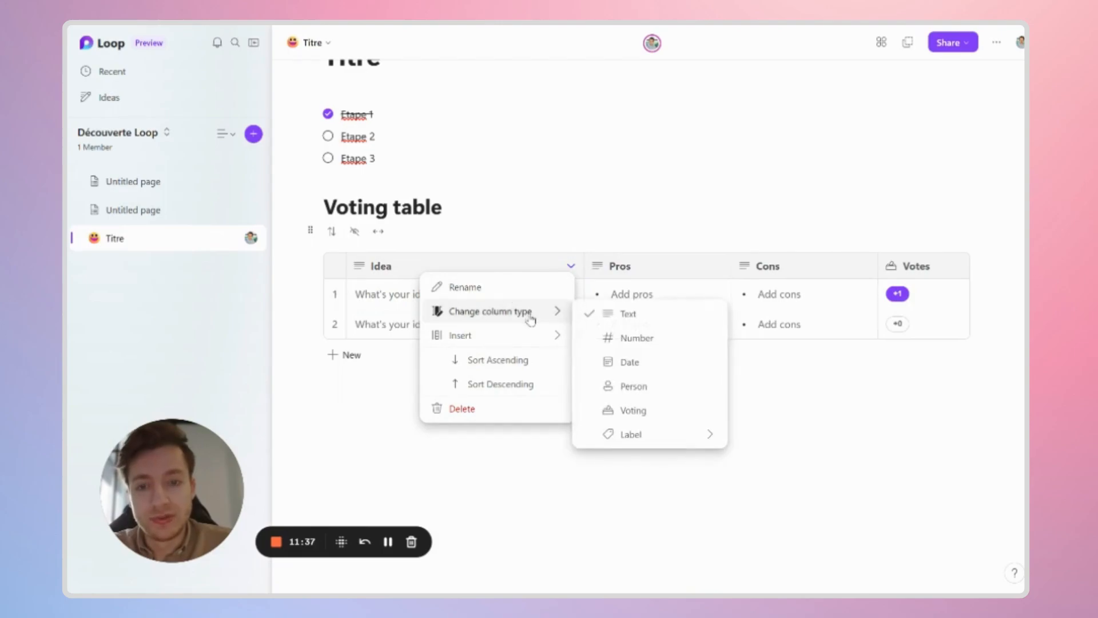
click(644, 386)
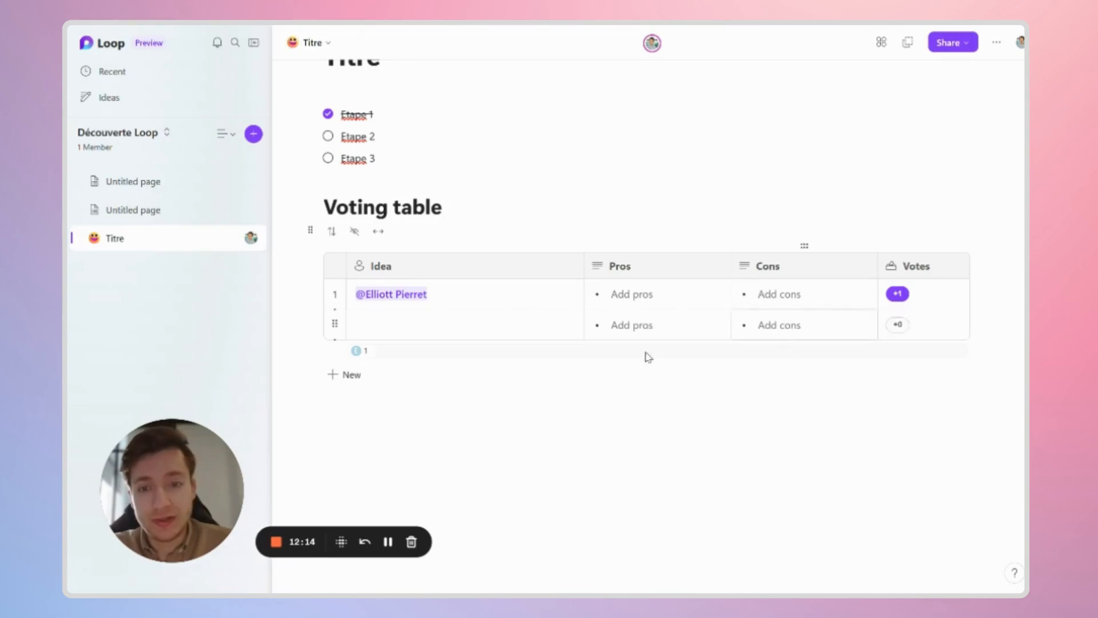
Step: Insert a progress tracker below the voting table and set its first row's progress to Completed
text(/)
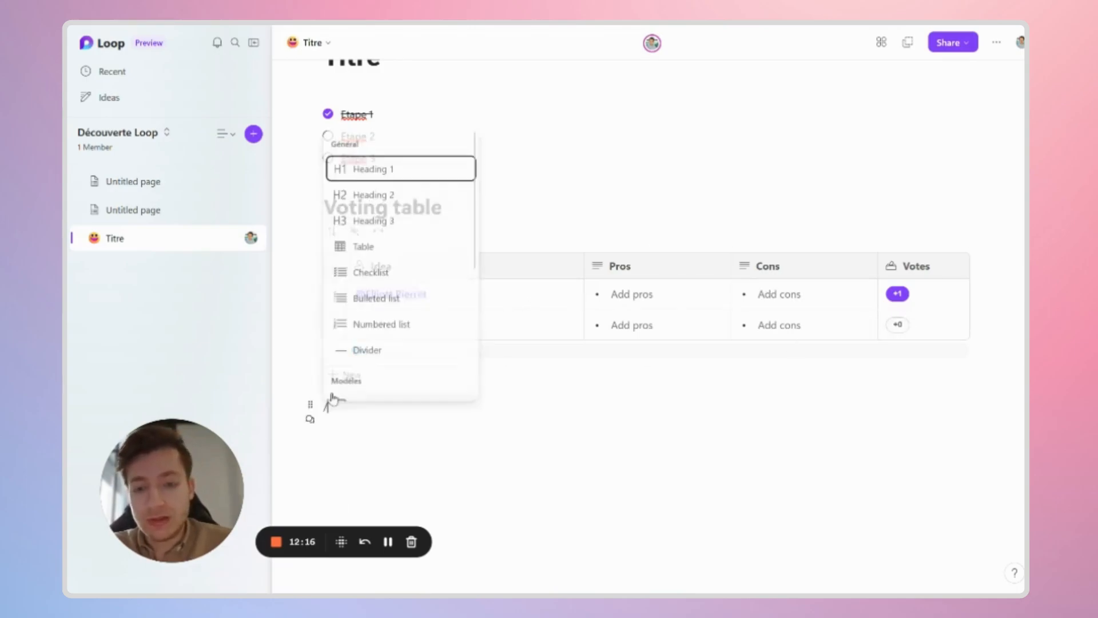
scroll(402, 338, down, 3)
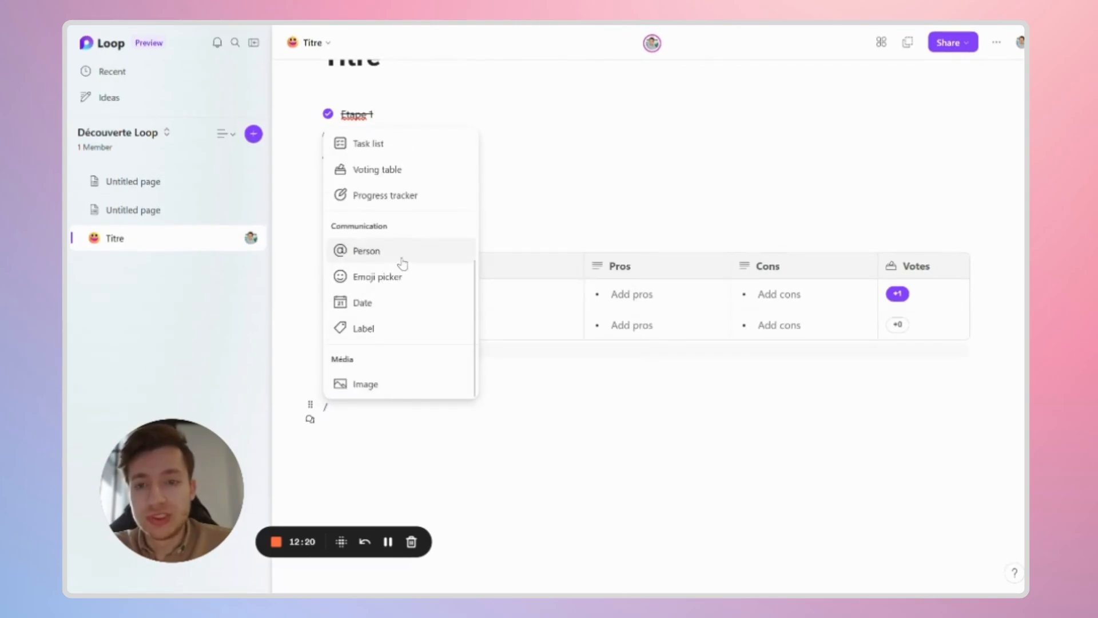
click(398, 196)
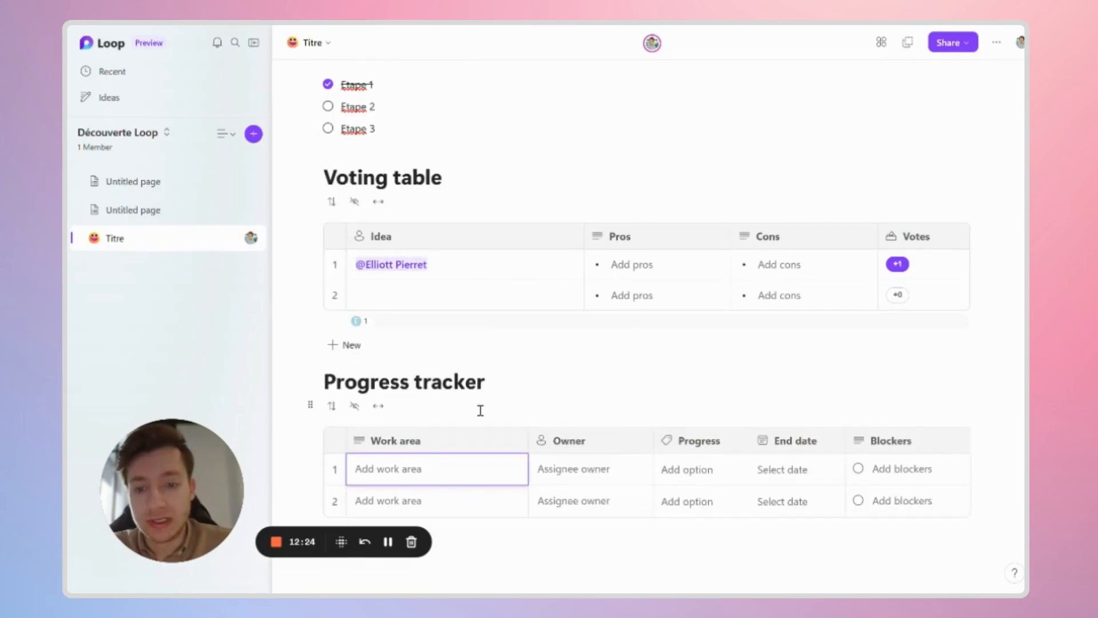
click(709, 468)
click(707, 419)
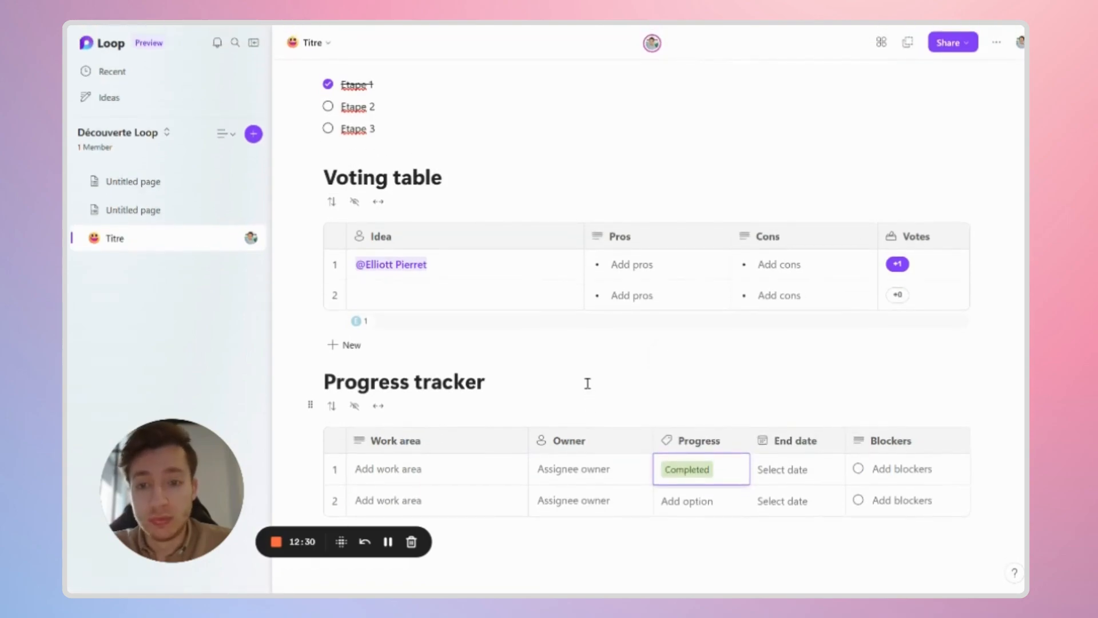
scroll(587, 383, up, 5)
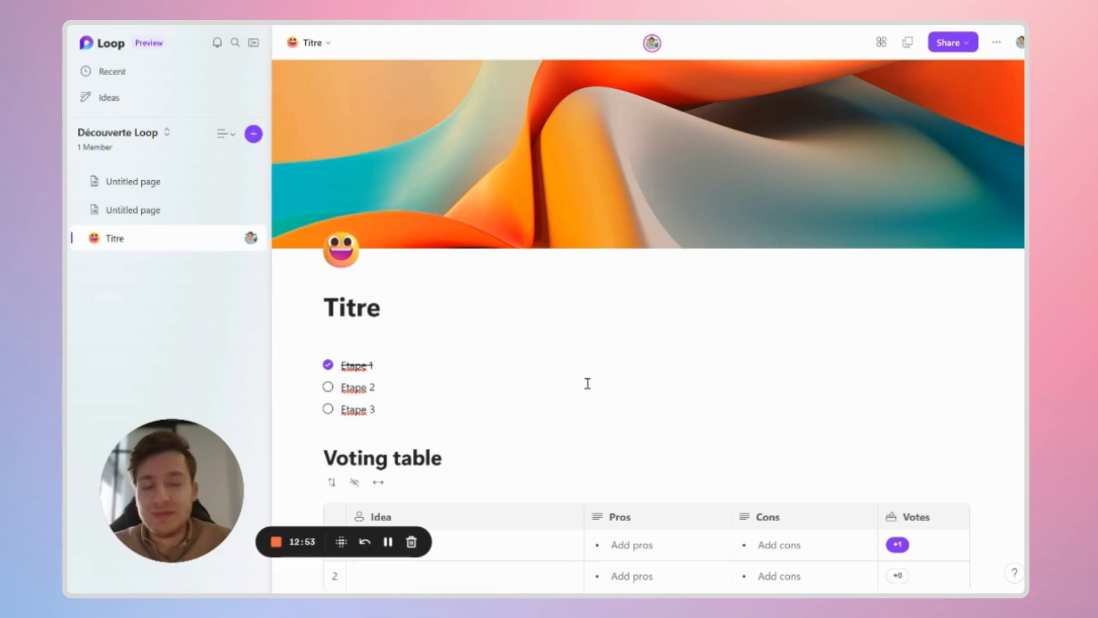
scroll(587, 383, down, 5)
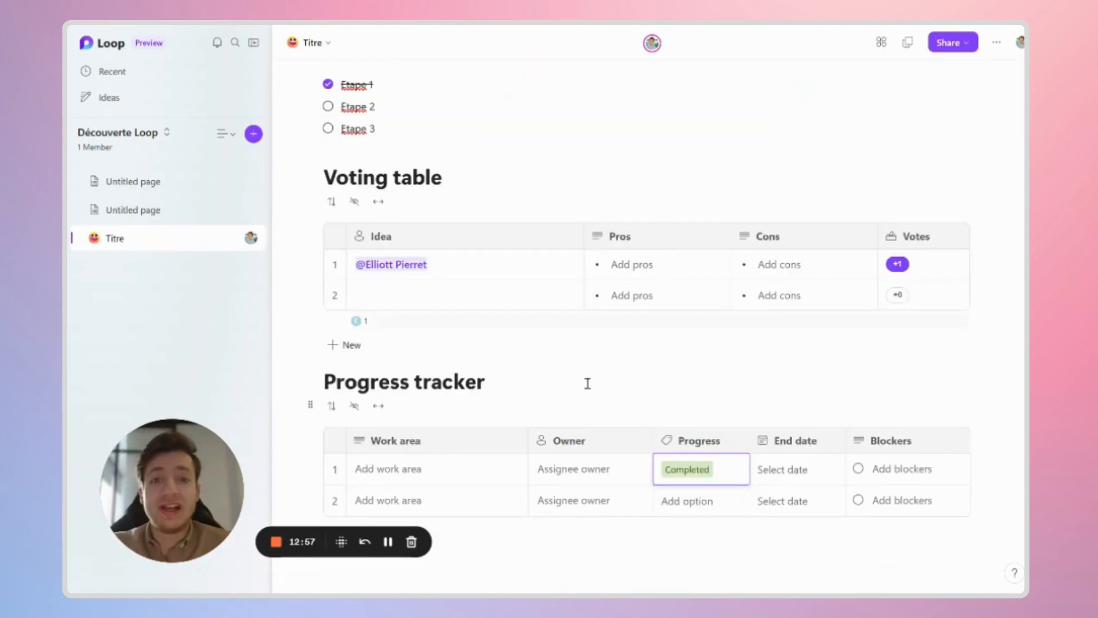
scroll(587, 383, up, 3)
scroll(587, 384, down, 3)
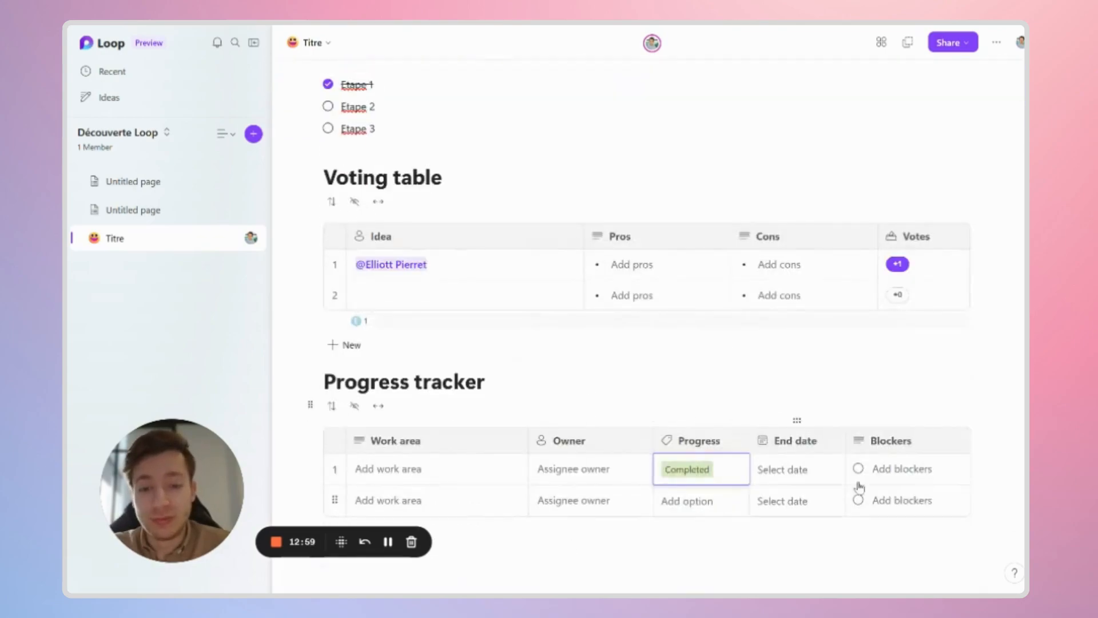
click(978, 503)
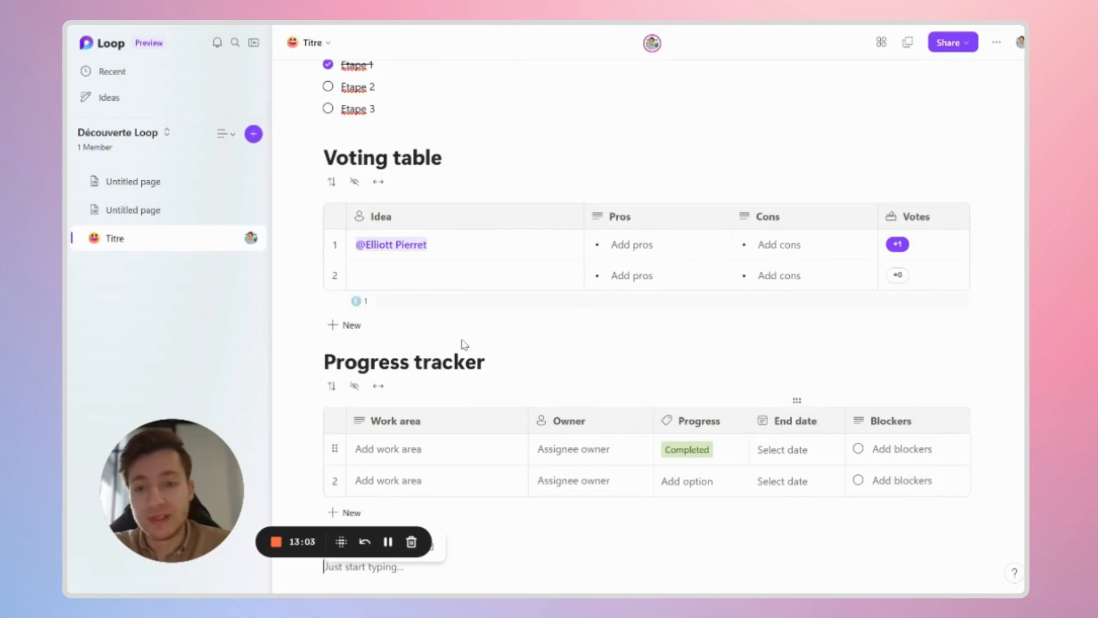
Step: Add an empty line between the checklist and the voting table, and turn the "Voting table" heading into a Loop component
click(384, 135)
key(Return)
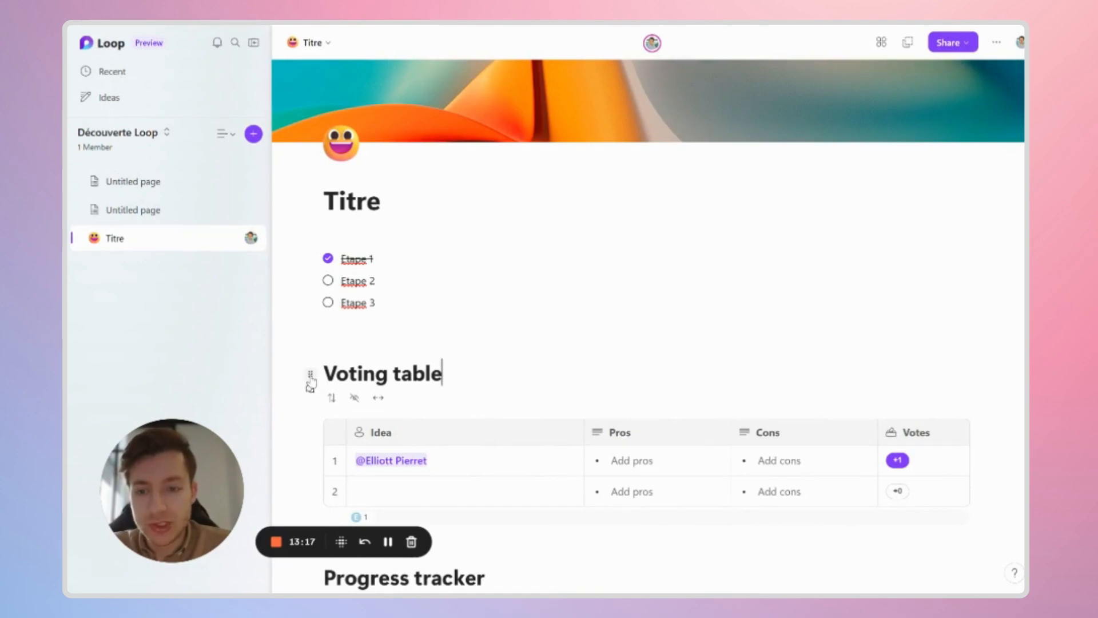
click(310, 377)
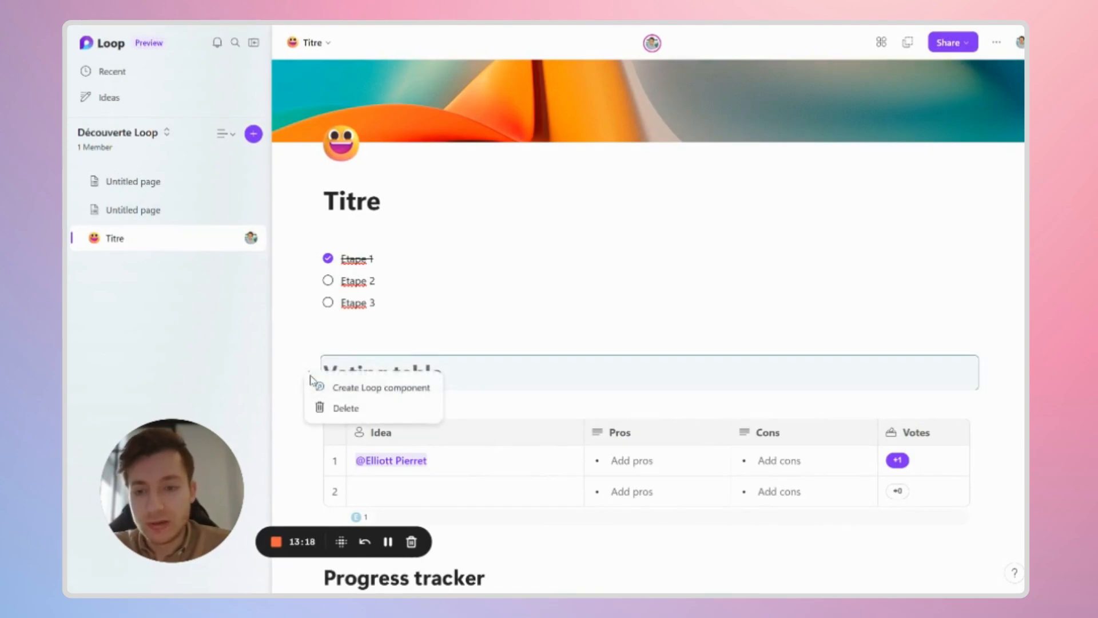
click(359, 389)
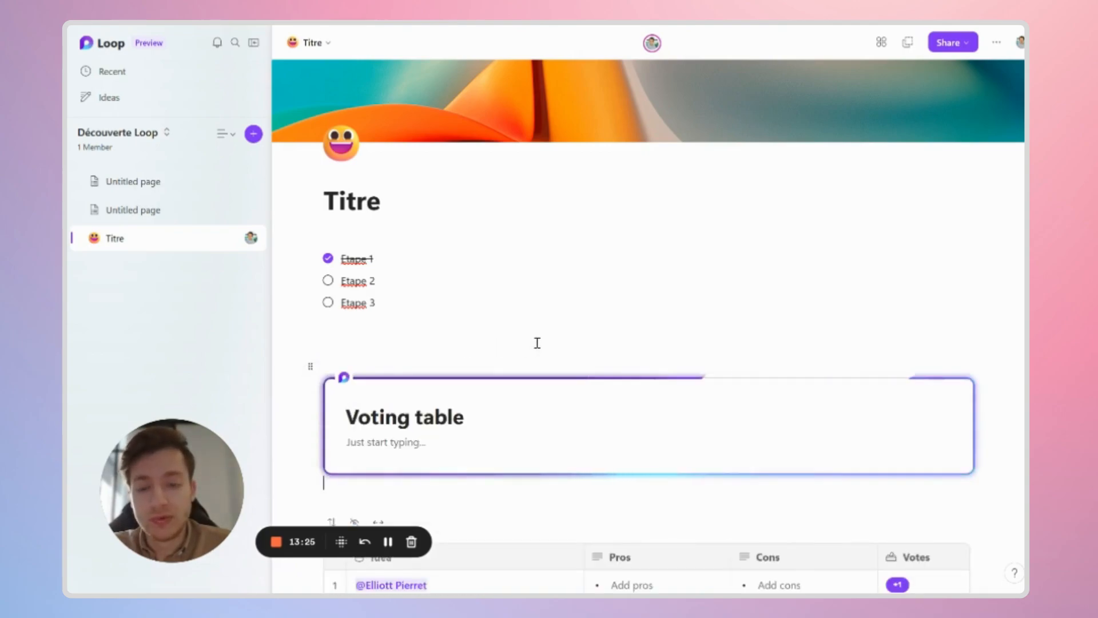
scroll(537, 342, down, 3)
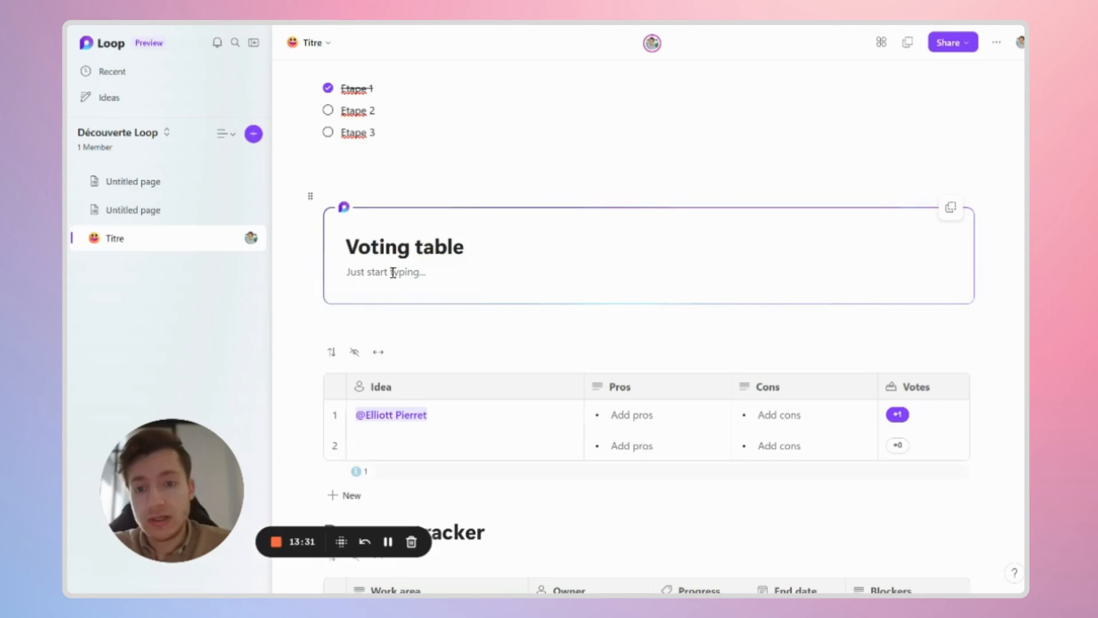
Step: Write "Test" under the Voting table heading inside the Loop component and insert a voting table below it
key(Return)
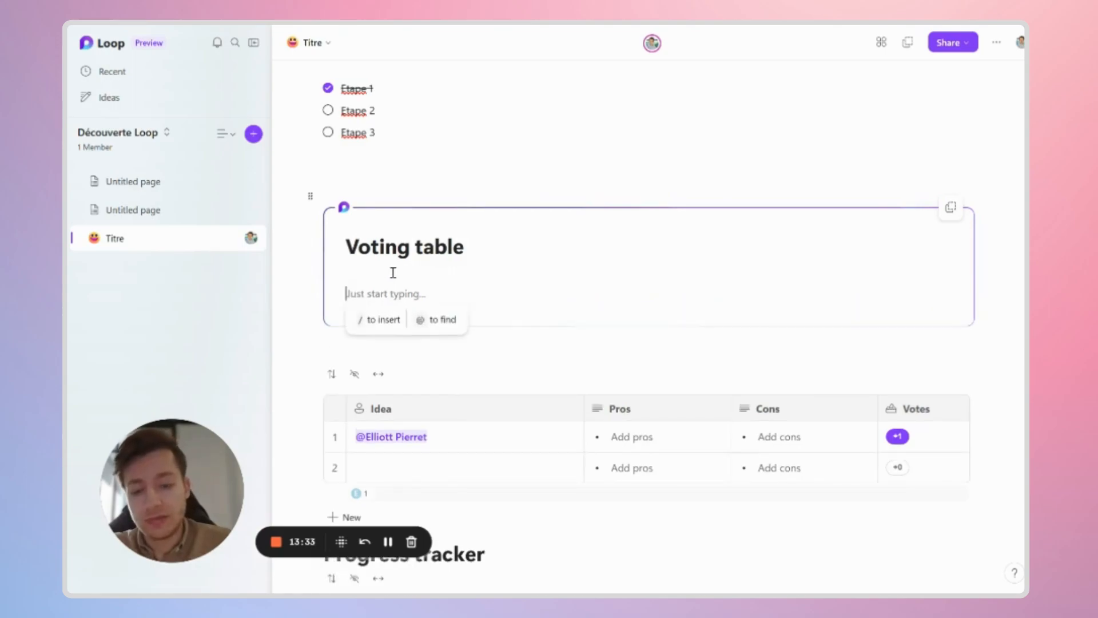
text(Test)
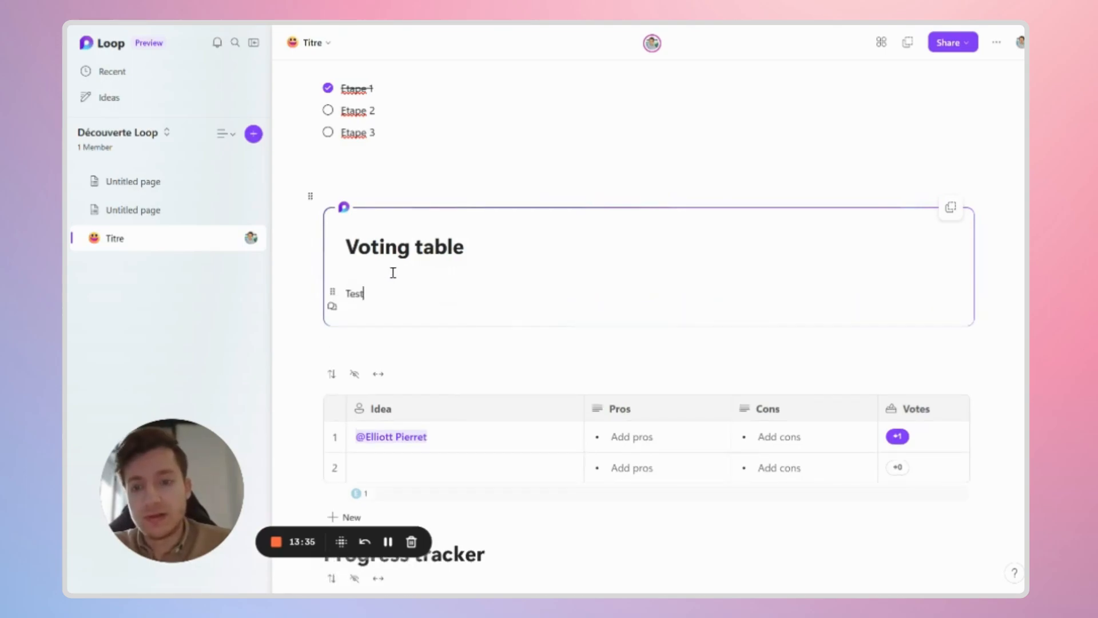
key(Return)
key(Return)
text(/)
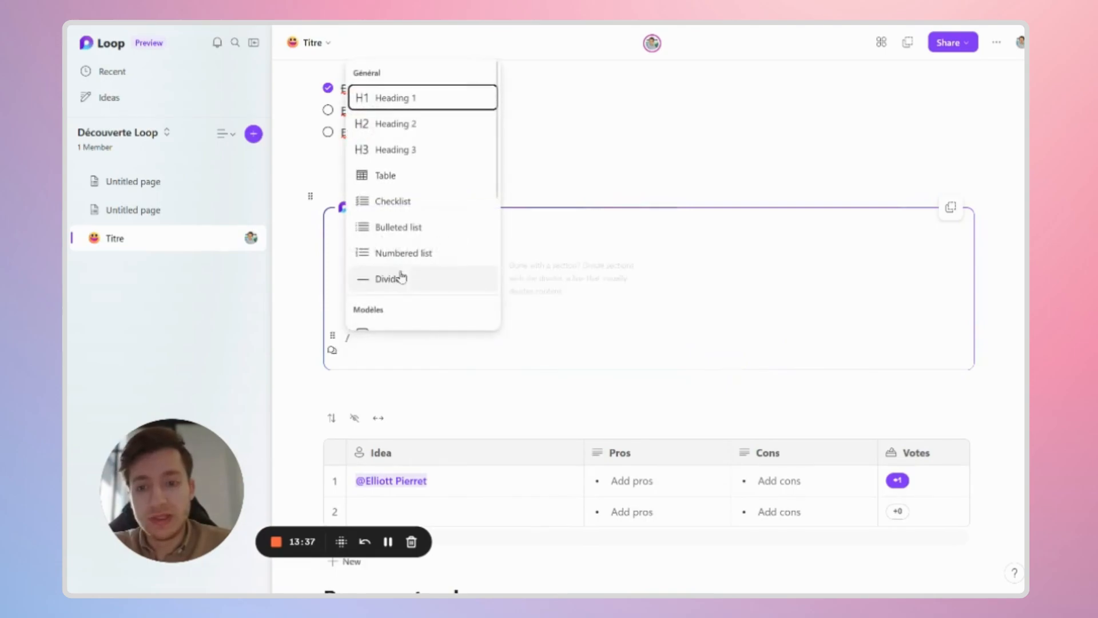
scroll(423, 276, down, 1)
scroll(442, 276, down, 3)
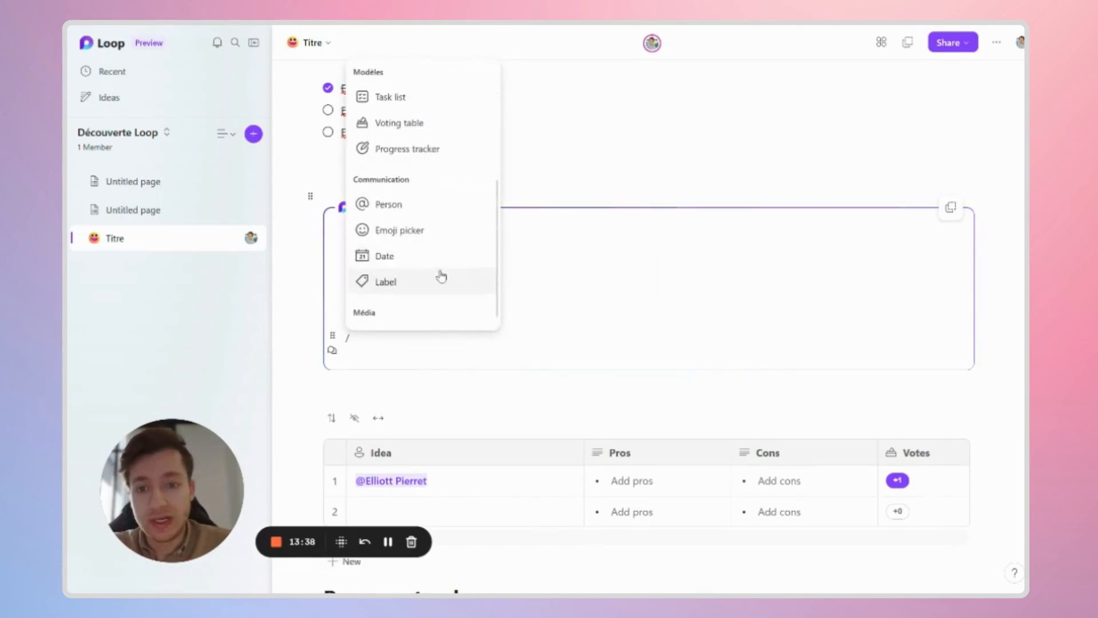
click(402, 121)
Step: Try the expanded width on the Milestones table of the Project Planning page
scroll(576, 384, down, 2)
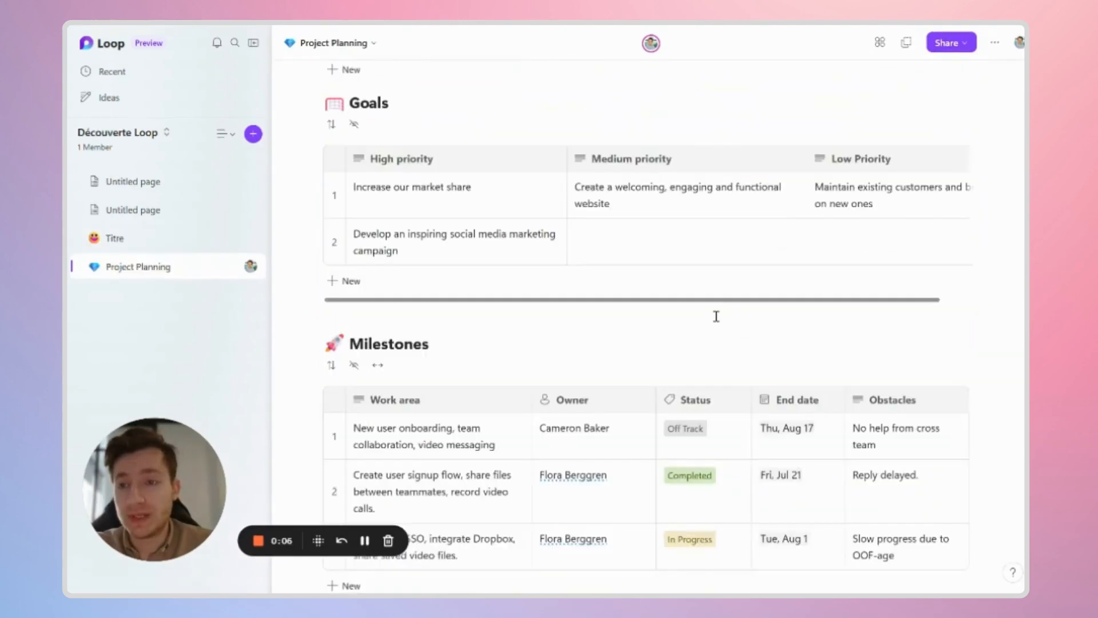
scroll(716, 316, down, 4)
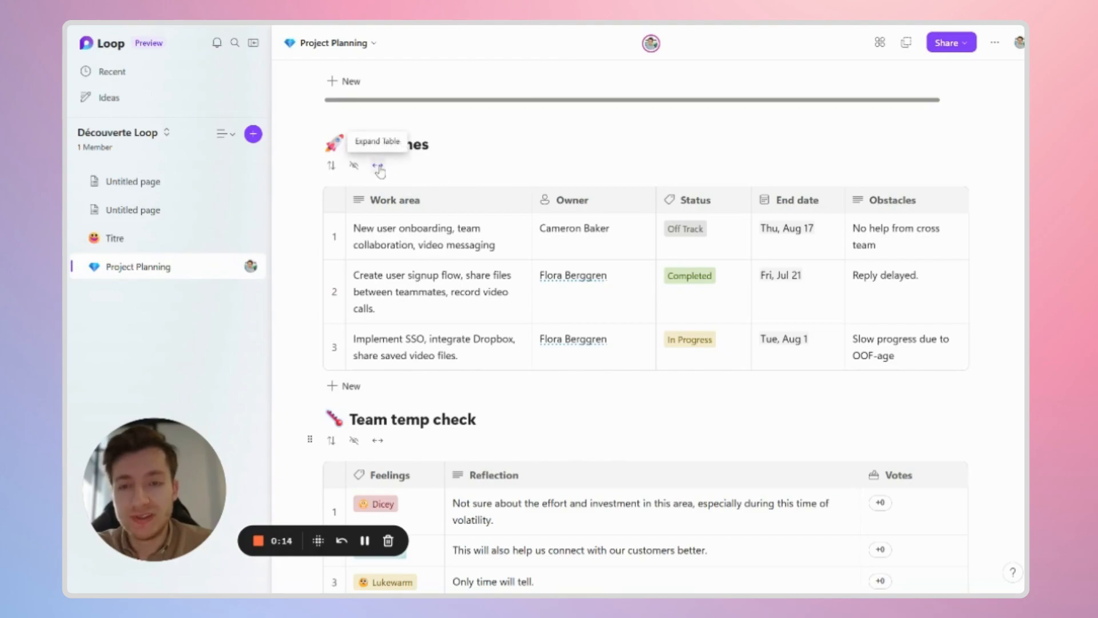
click(379, 167)
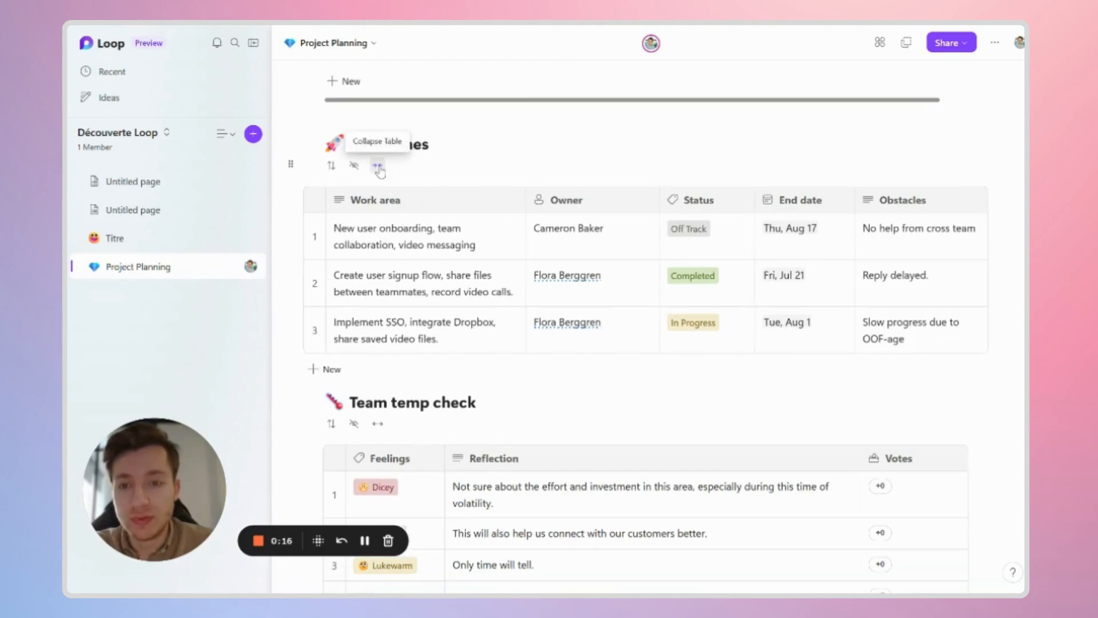
Step: Hide the Work area column of the Milestones table and open the table's sort options
click(354, 166)
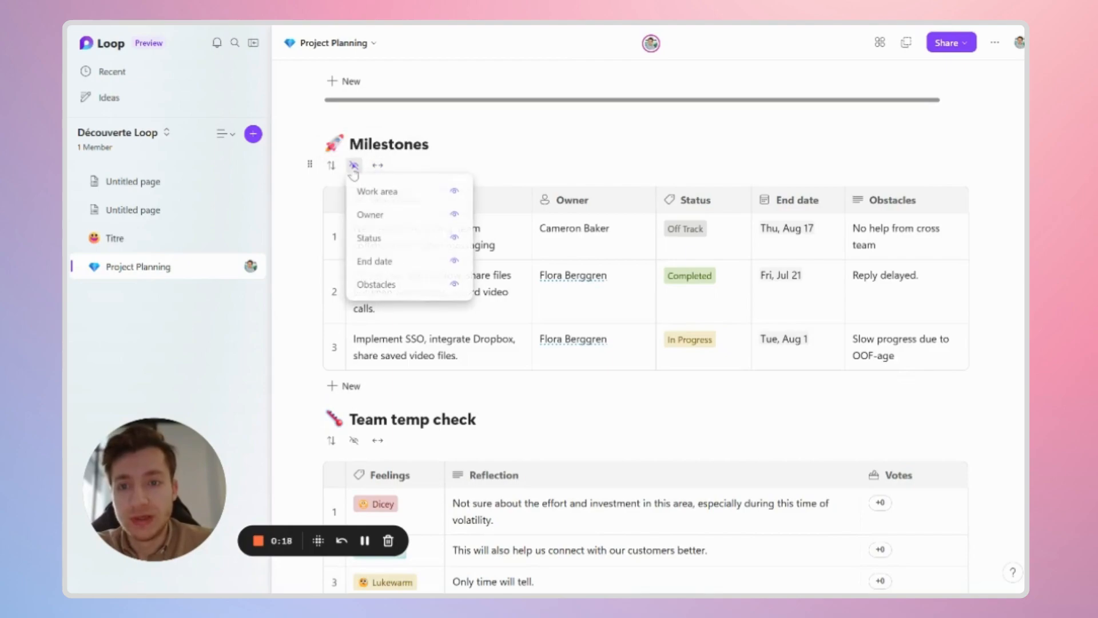
click(394, 192)
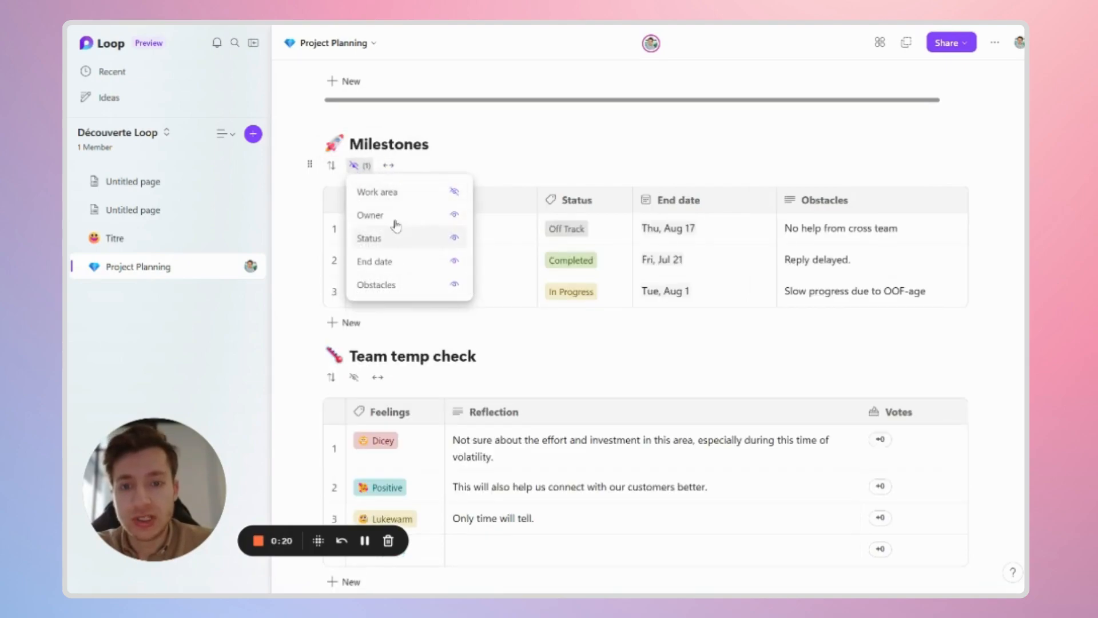
click(332, 165)
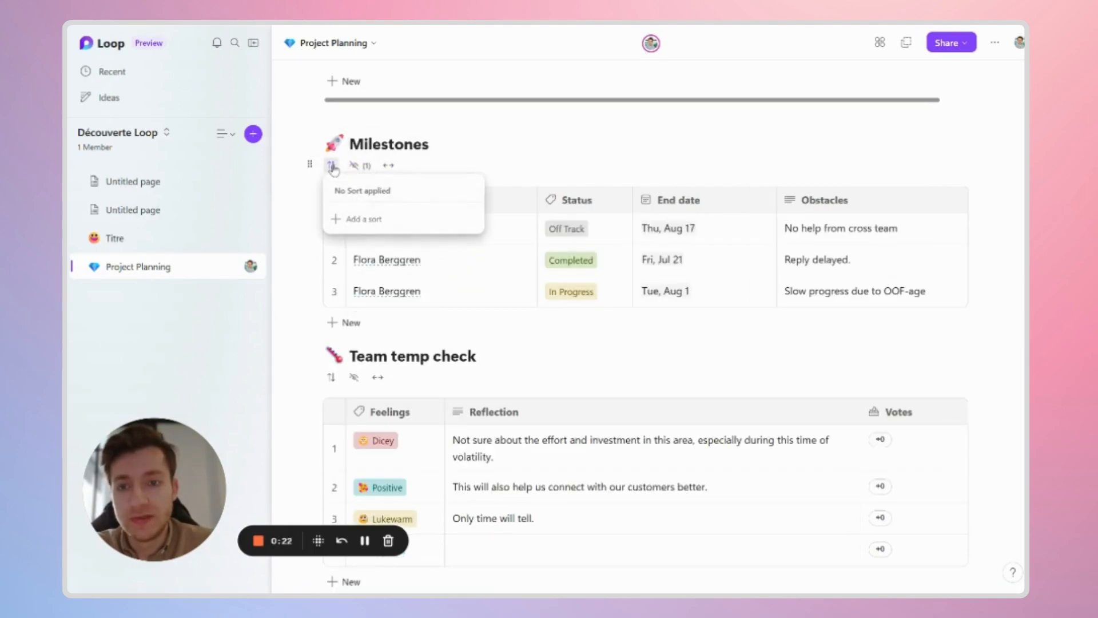
mouse_move(310, 165)
mouse_down()
mouse_move(314, 252)
mouse_move(315, 175)
mouse_up()
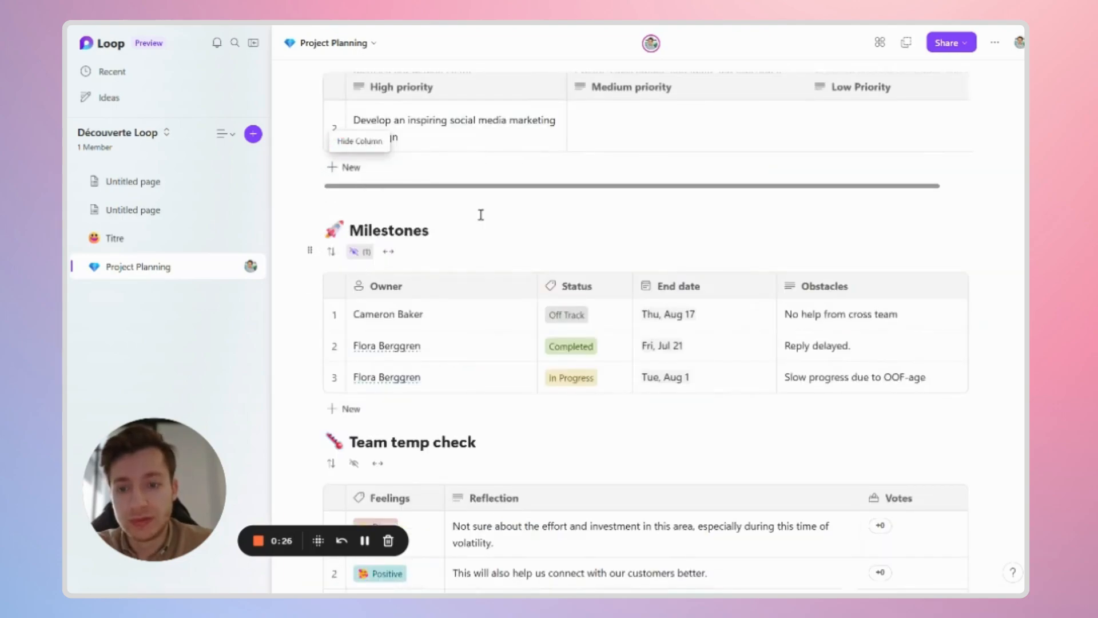
Step: Add a heart reaction to the Opportunity statement heading
scroll(480, 215, down, 3)
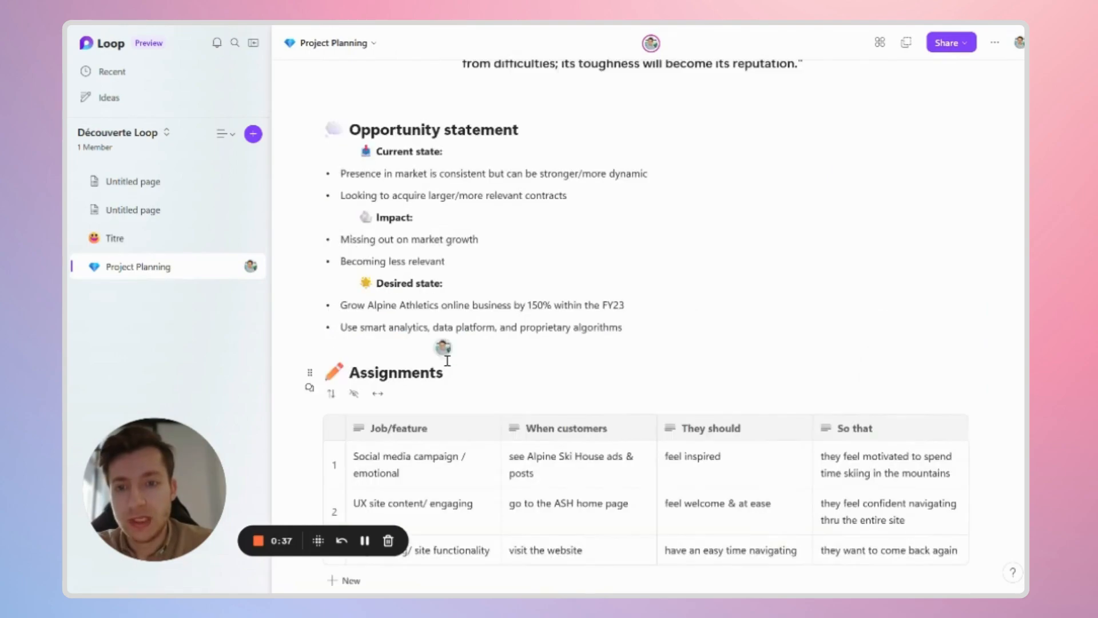
click(346, 131)
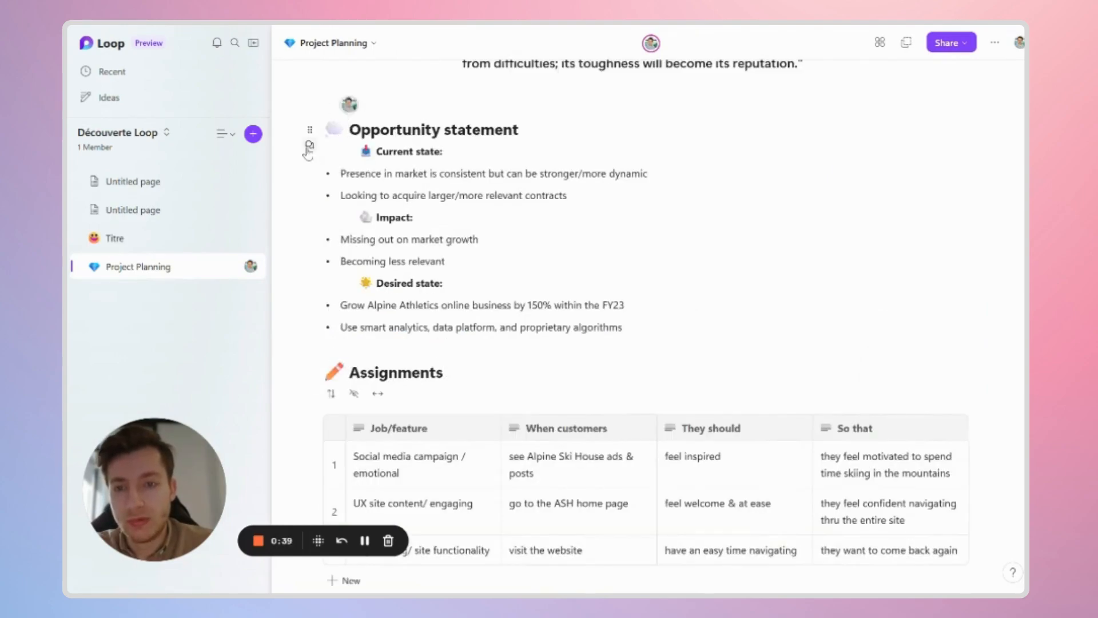
mouse_move(309, 149)
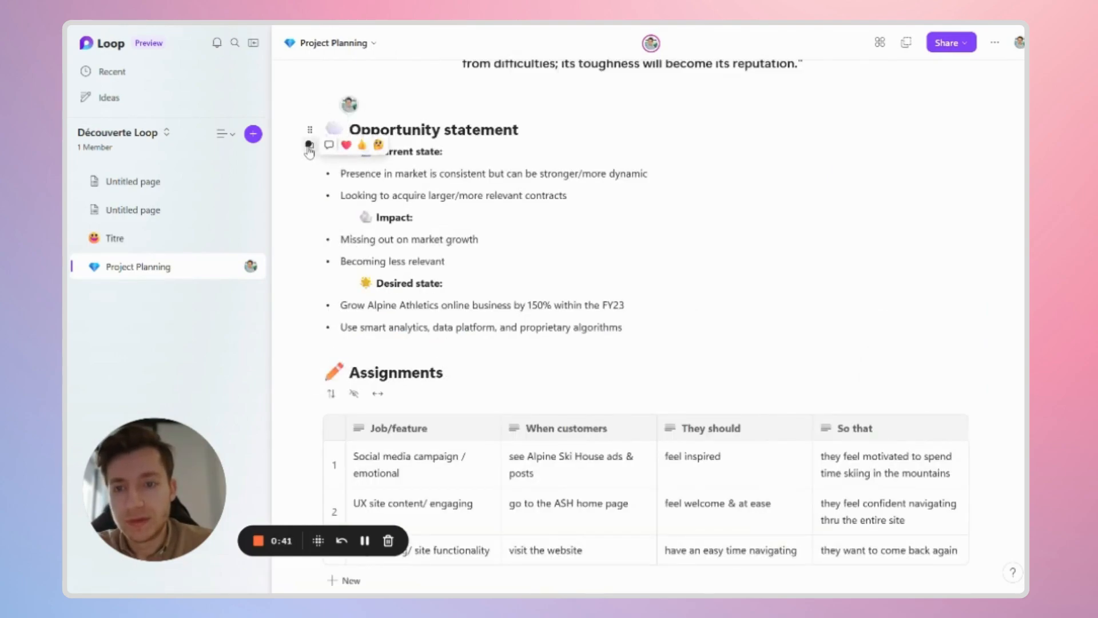
click(346, 146)
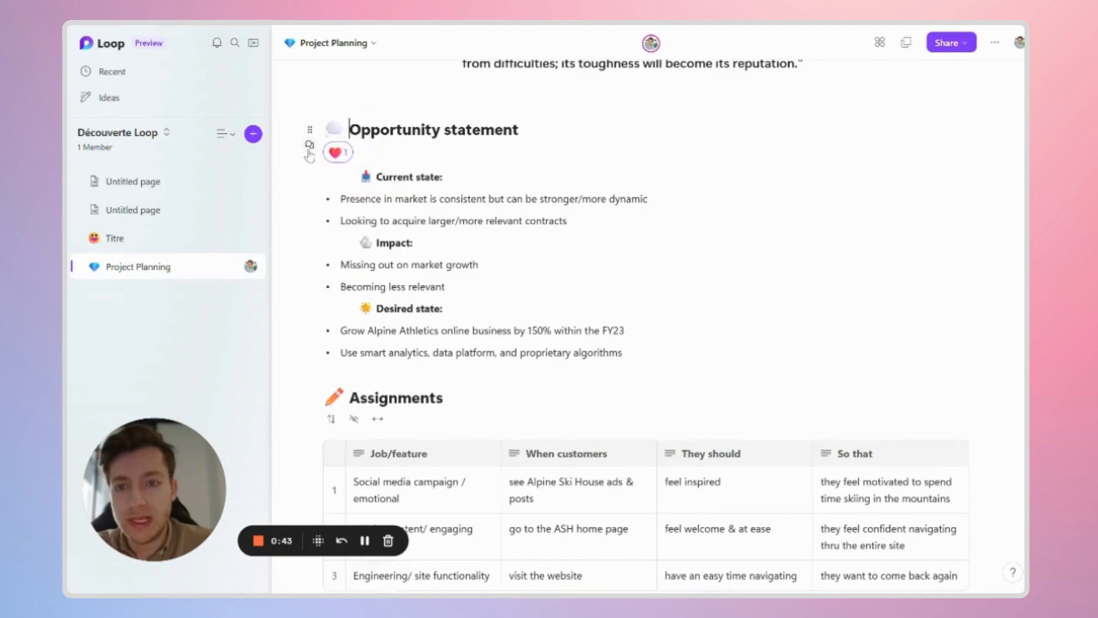
Step: Post the comment "C'est top !" on the Opportunity statement heading
click(329, 144)
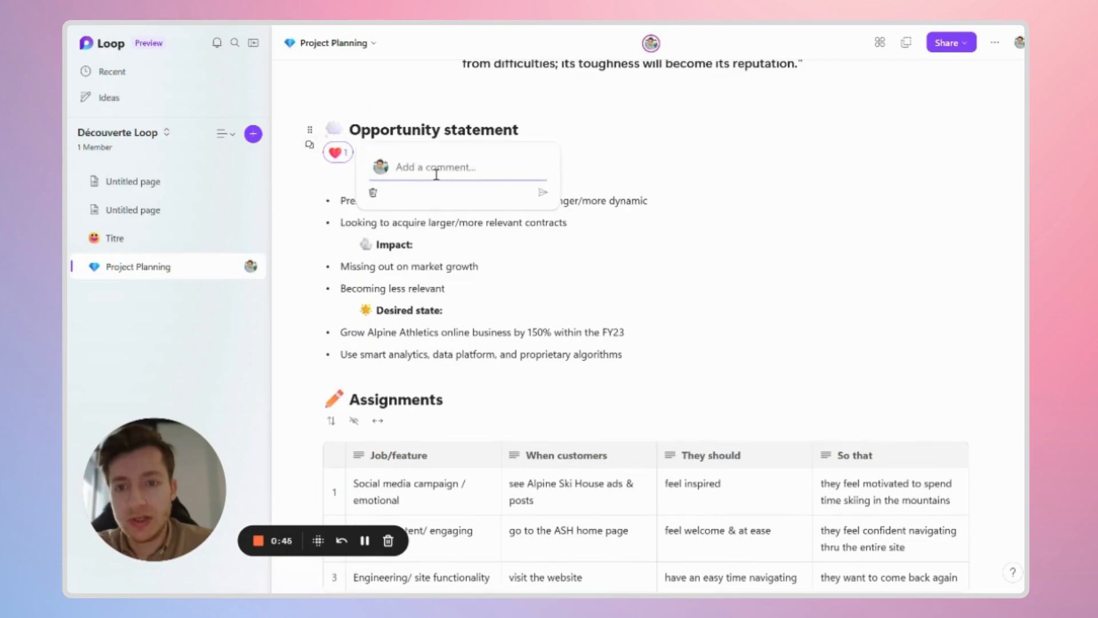
text(C'est top !)
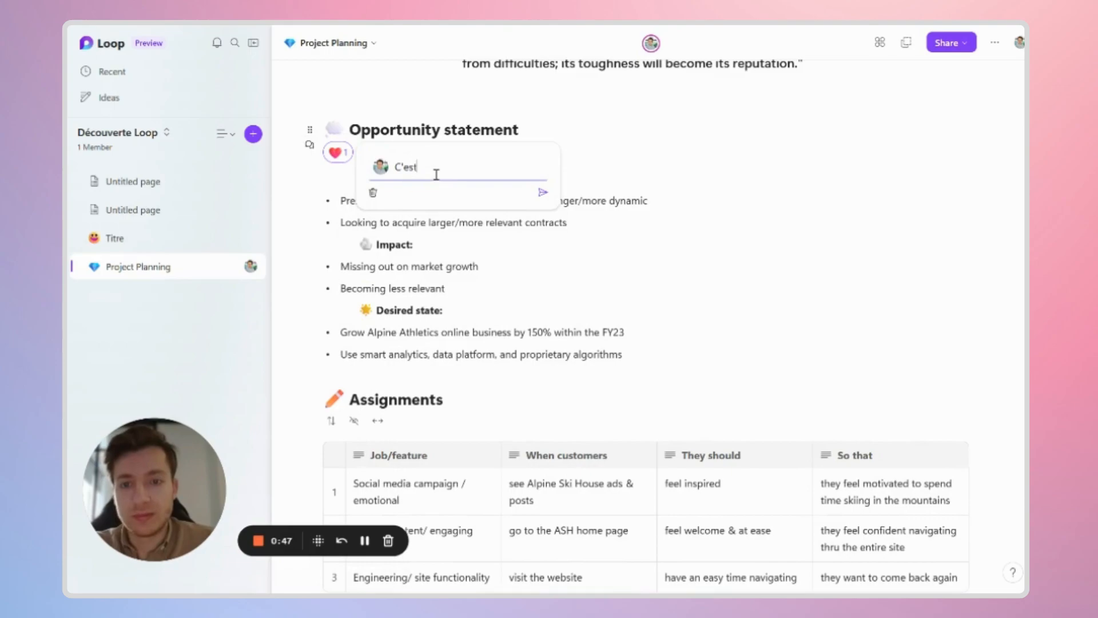
click(543, 192)
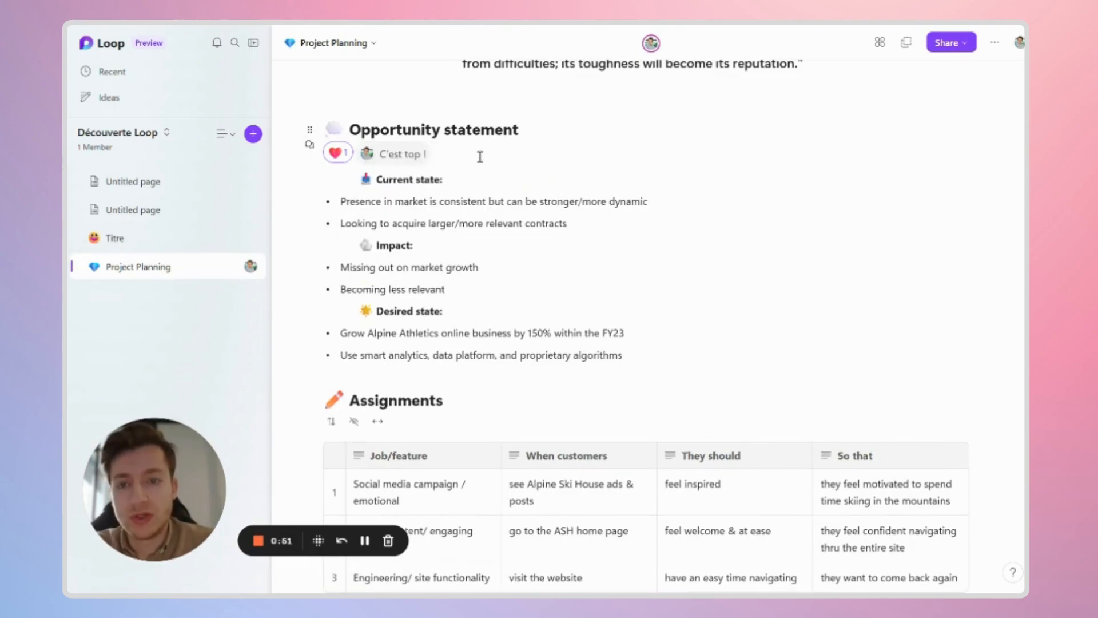